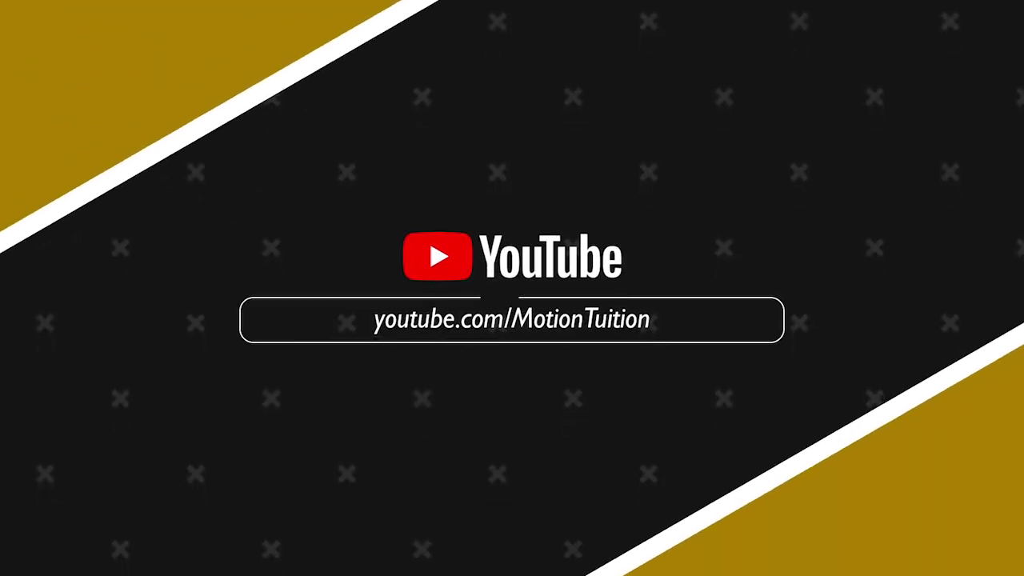
left_click(517, 325)
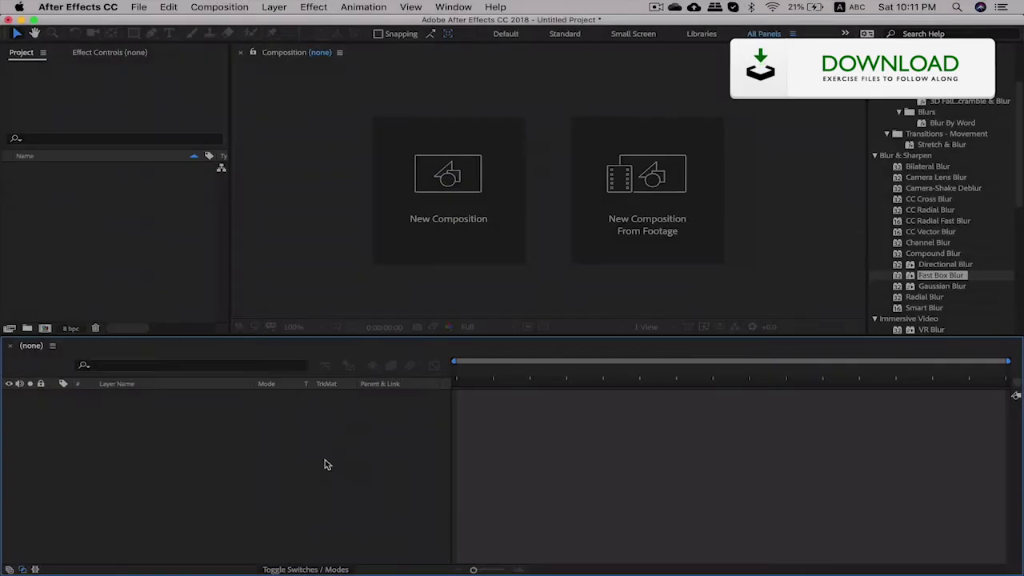
Import the audio file "Shanthi people Trance (Mantra).mp3" from the AudioSpectrum folder as footage
key("super+i")
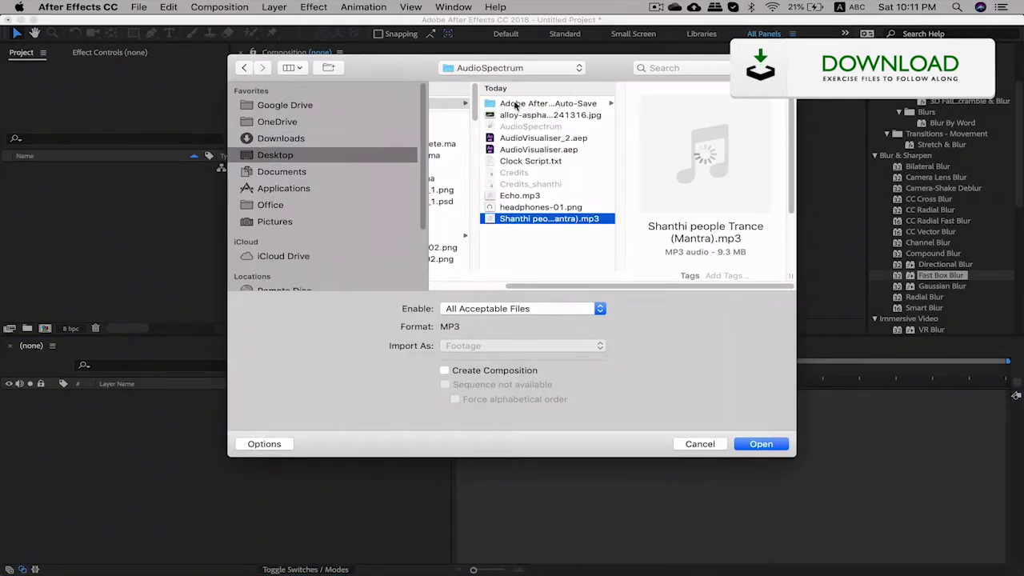
key("Return")
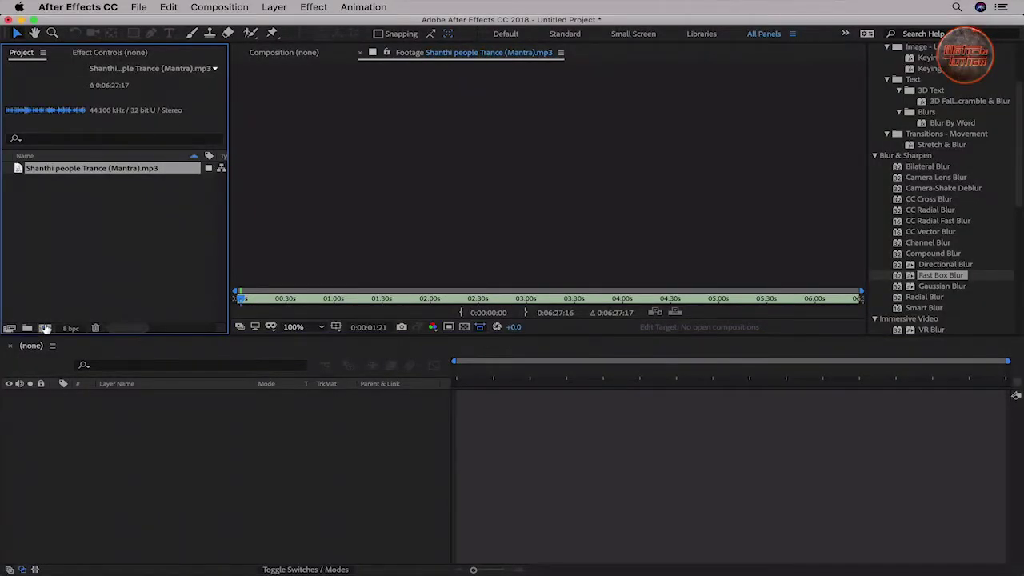
Create the composition Comp 1 with the HDV/HDTV 720 29.97 preset and set its duration to 0;07;00;00
left_click(46, 329)
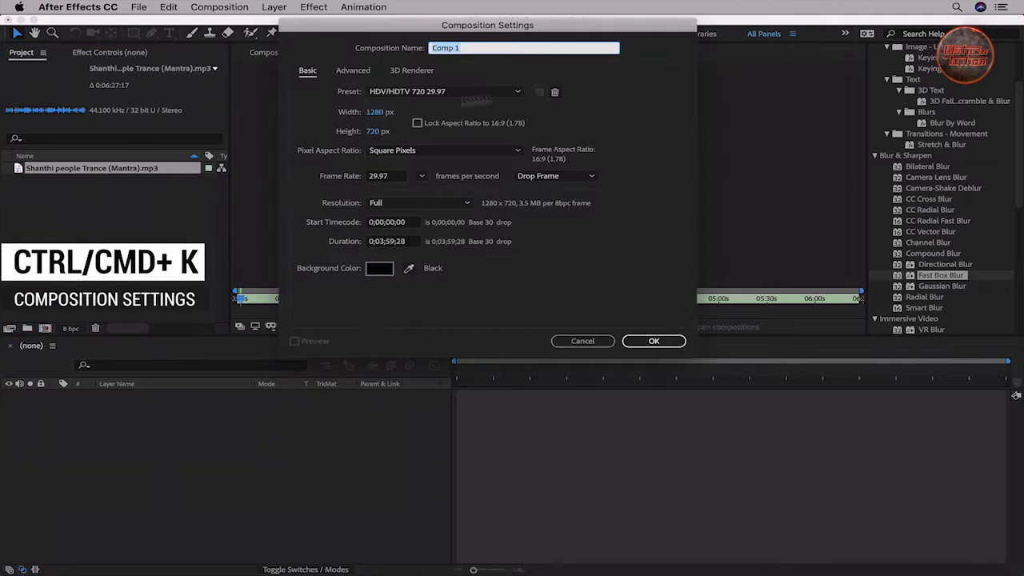
left_click(653, 341)
left_click(382, 241)
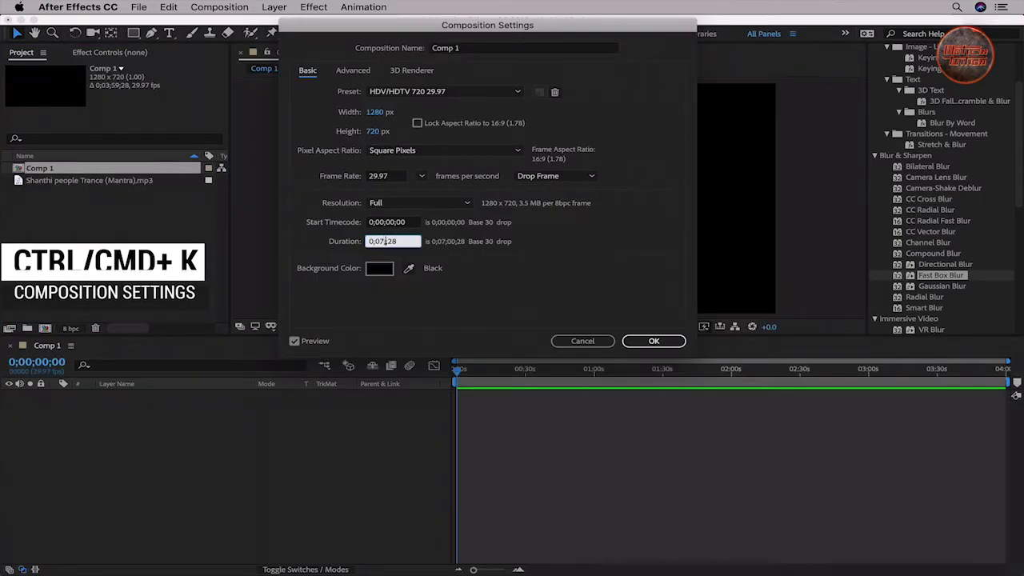
key("BackSpace")
key("BackSpace")
type("0;0")
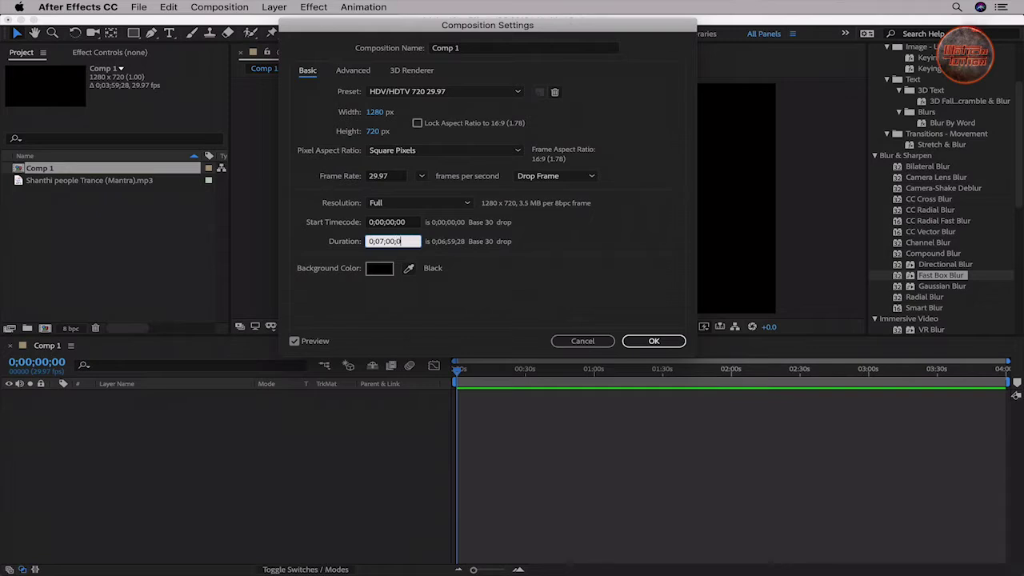
type("0")
key("Return")
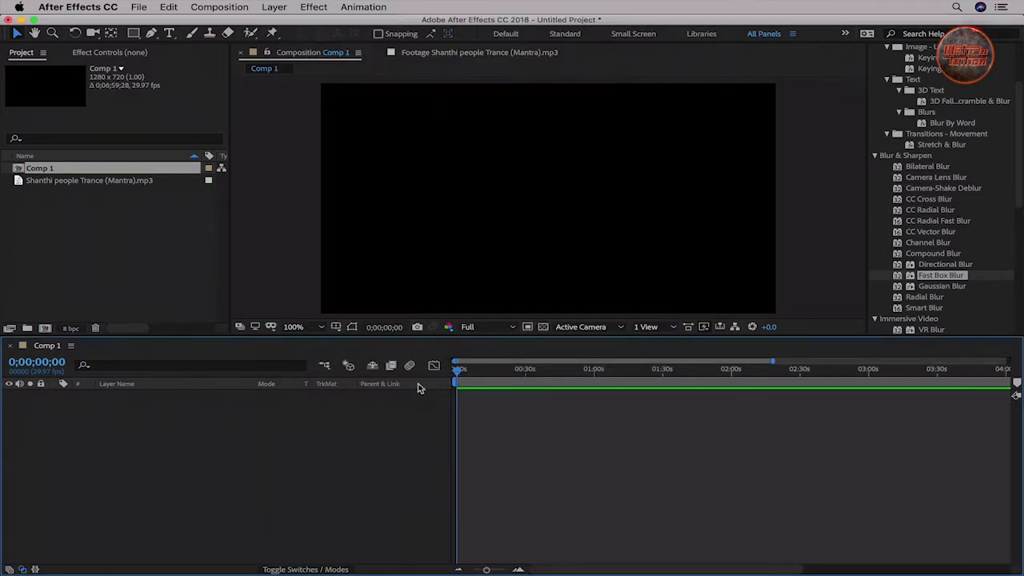
Place the imported audio track in the composition and trim the composition to a work area ending at 0;06;27;16
left_click(109, 182)
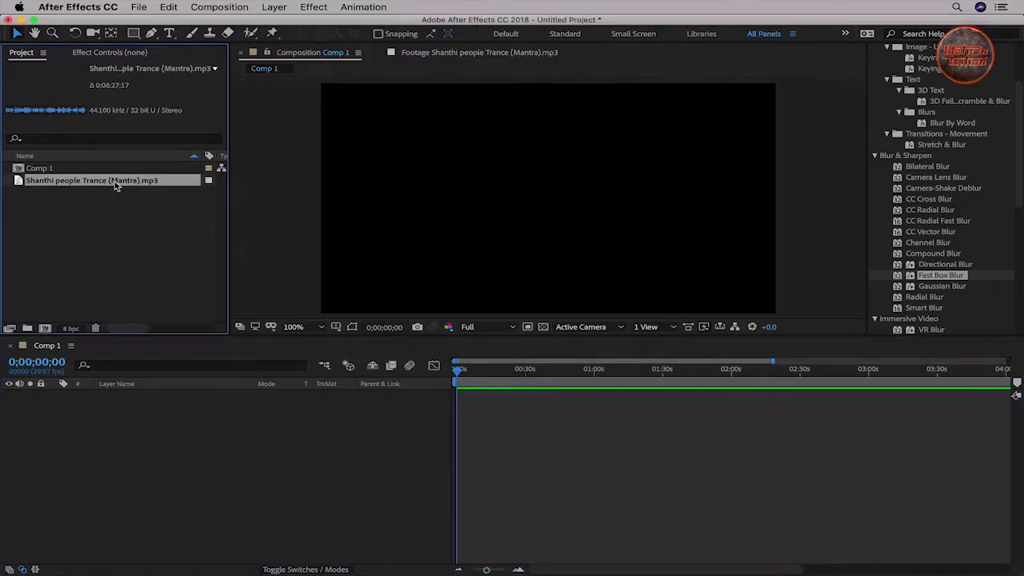
left_click_drag(114, 184, 171, 443)
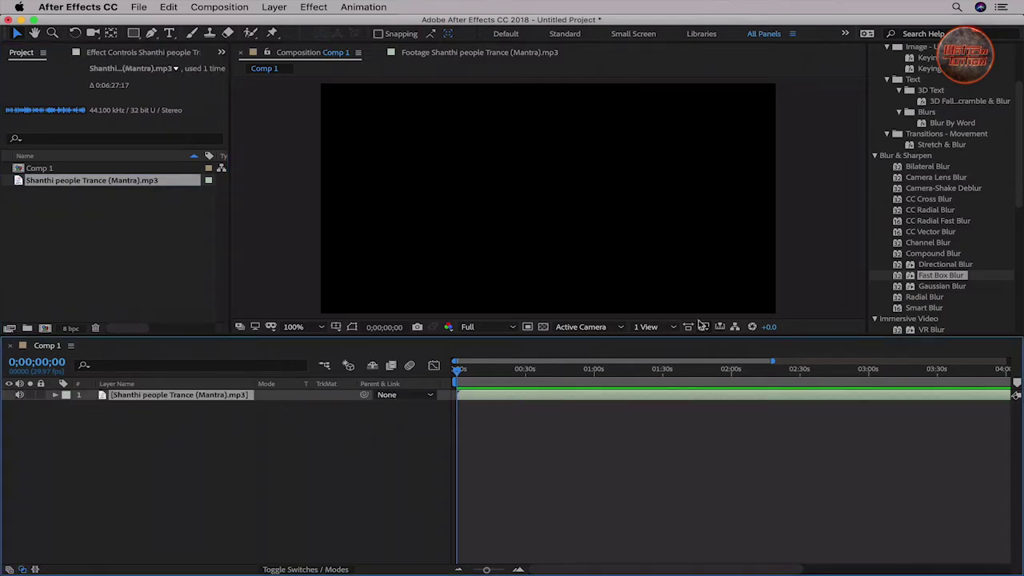
left_click(965, 382)
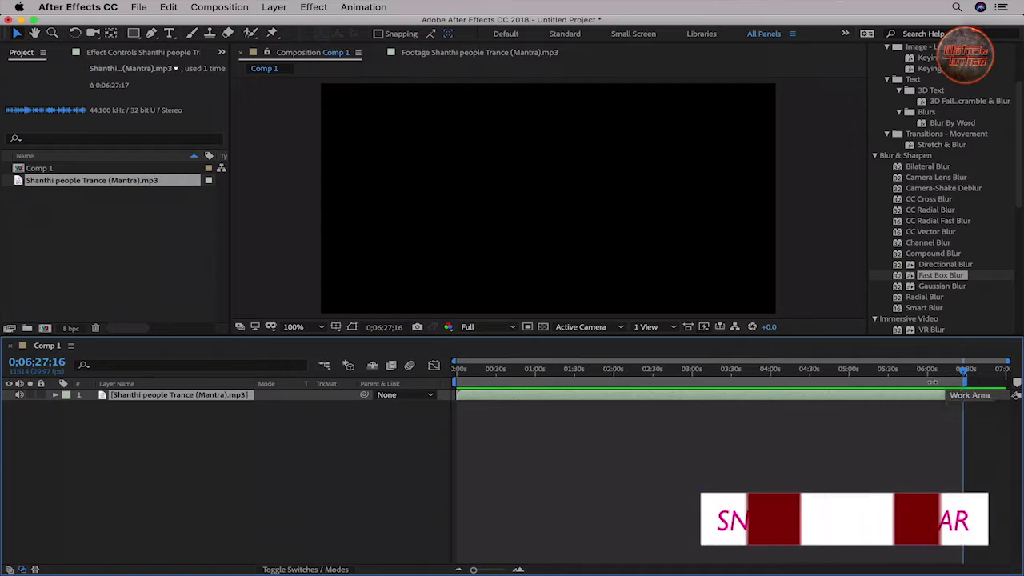
right_click(932, 386)
left_click(848, 417)
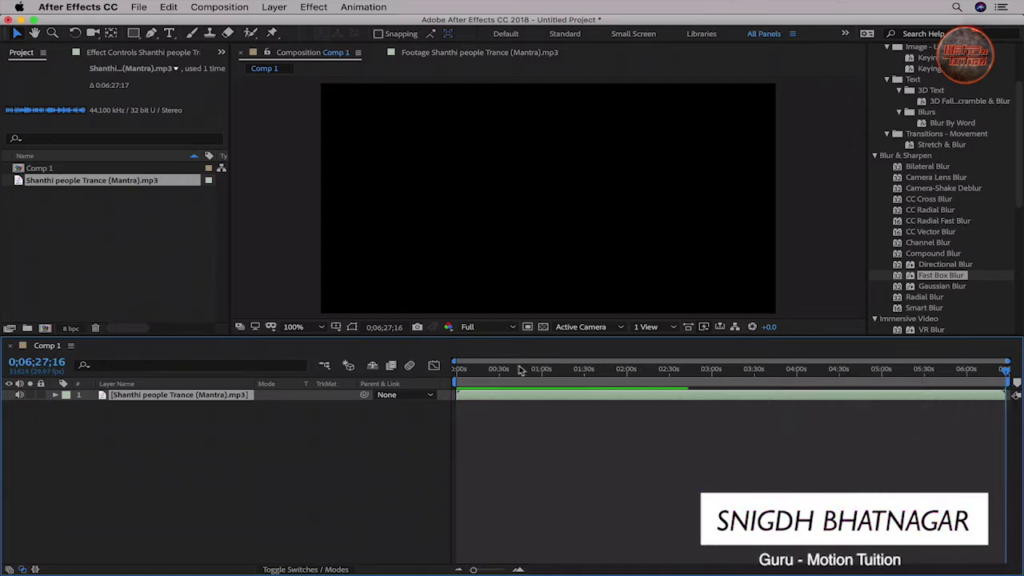
Apply the Audio Spectrum effect to the mp3 audio layer
left_click(121, 418)
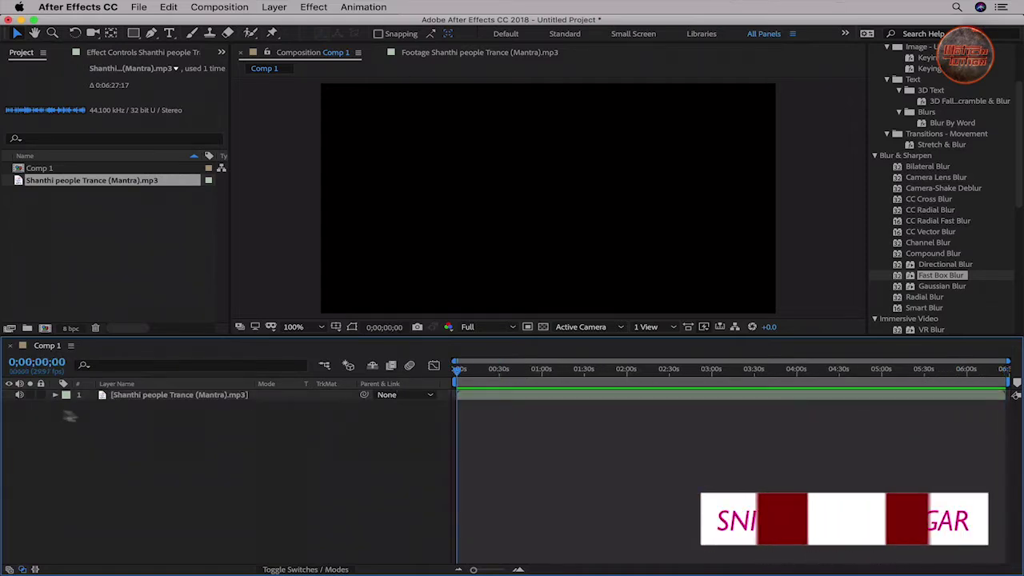
left_click(115, 397)
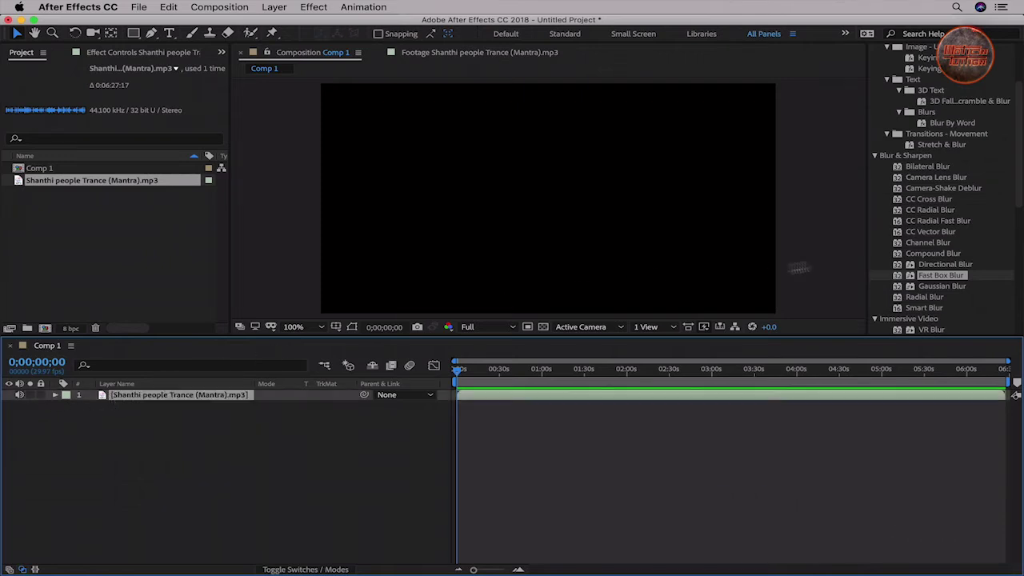
key("End")
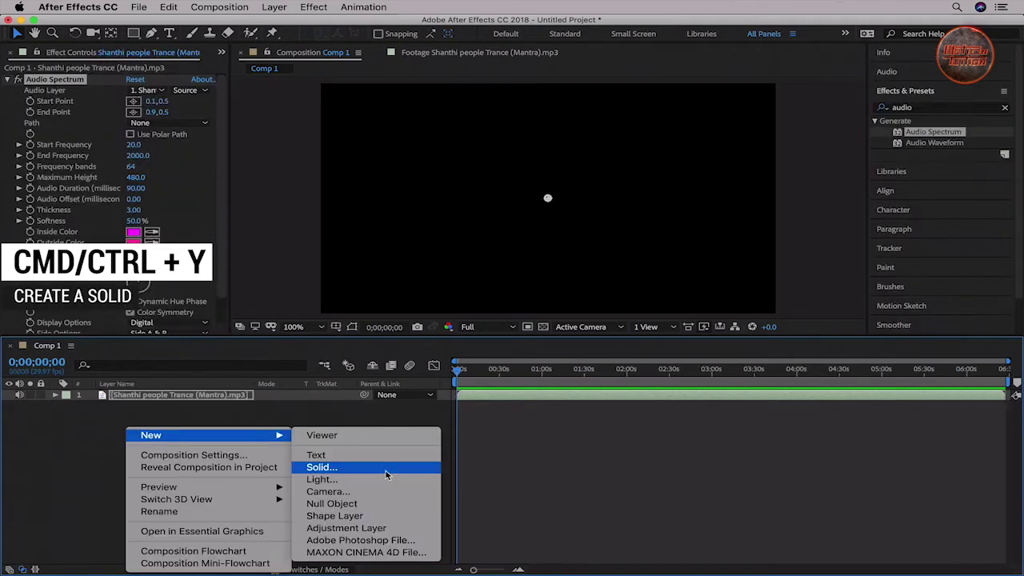
Create a deep blue solid layer at composition size, 1280 x 720 px
left_click(385, 471)
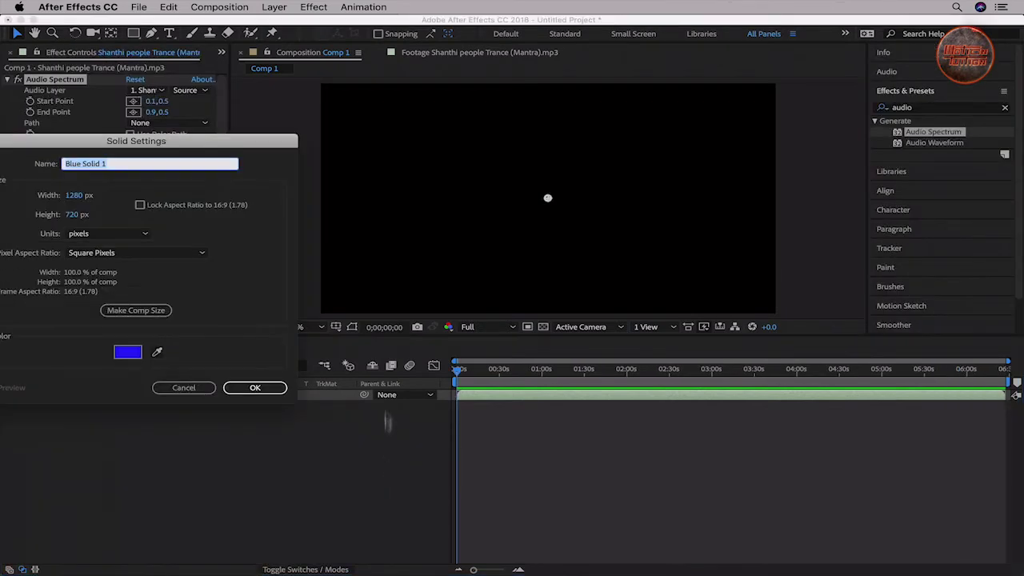
left_click(134, 314)
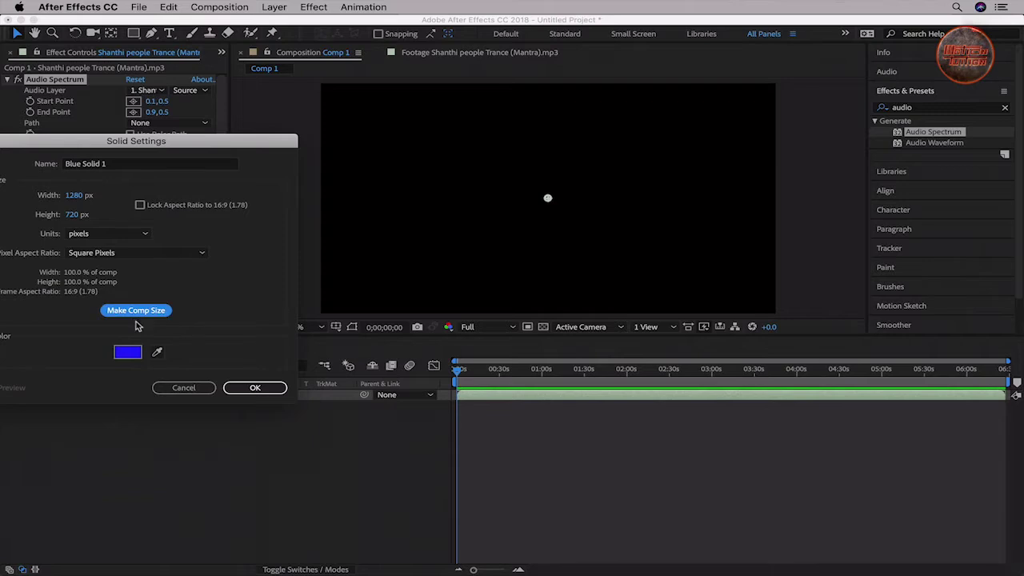
left_click(232, 388)
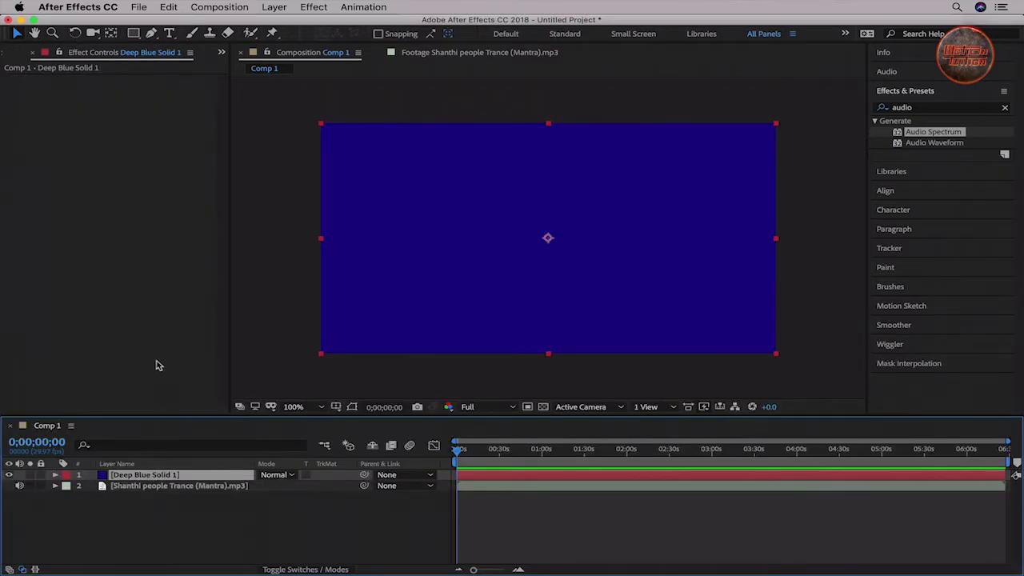
Apply the Audio Spectrum effect to the solid and set its Audio Layer to the mp3 track
right_click(150, 208)
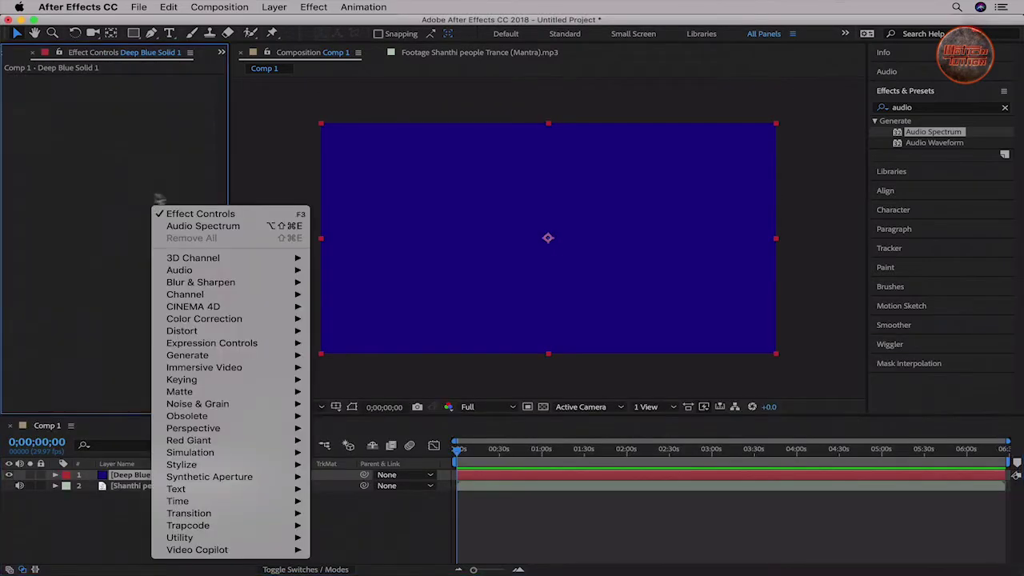
left_click(186, 226)
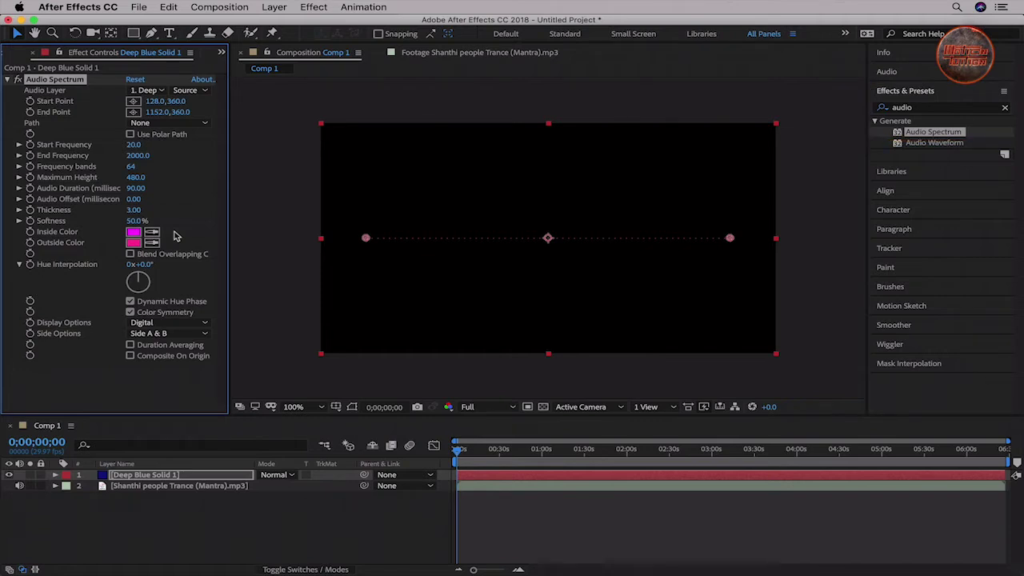
left_click(158, 93)
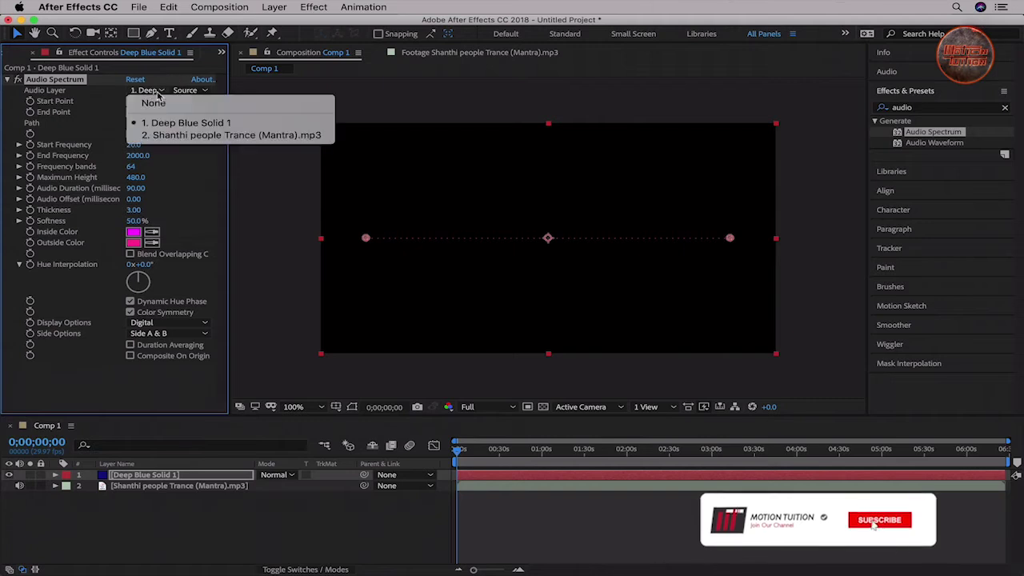
left_click(171, 134)
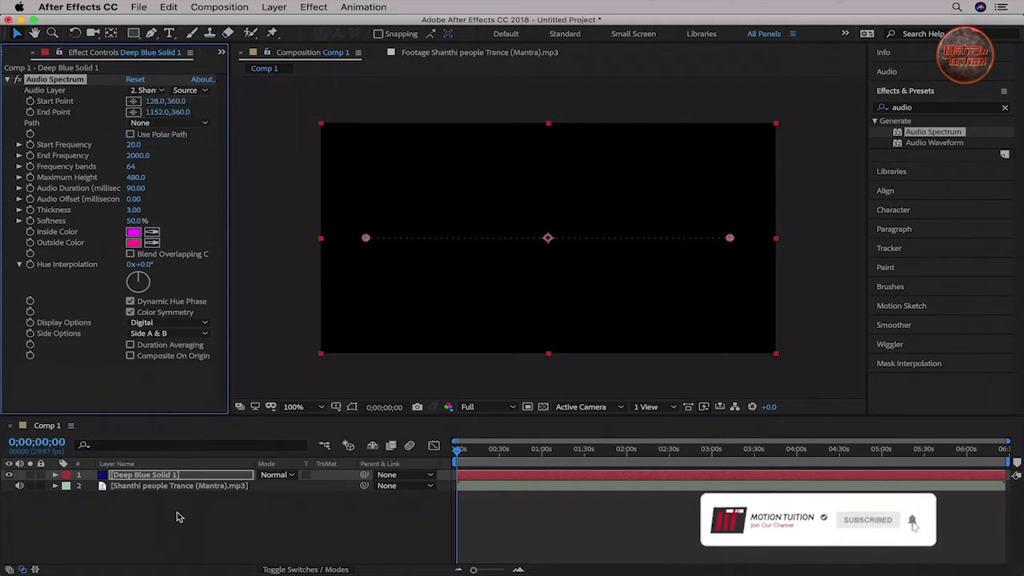
Preview the spectrum animation from the start and place the current time at 0;00;04;15
key("space")
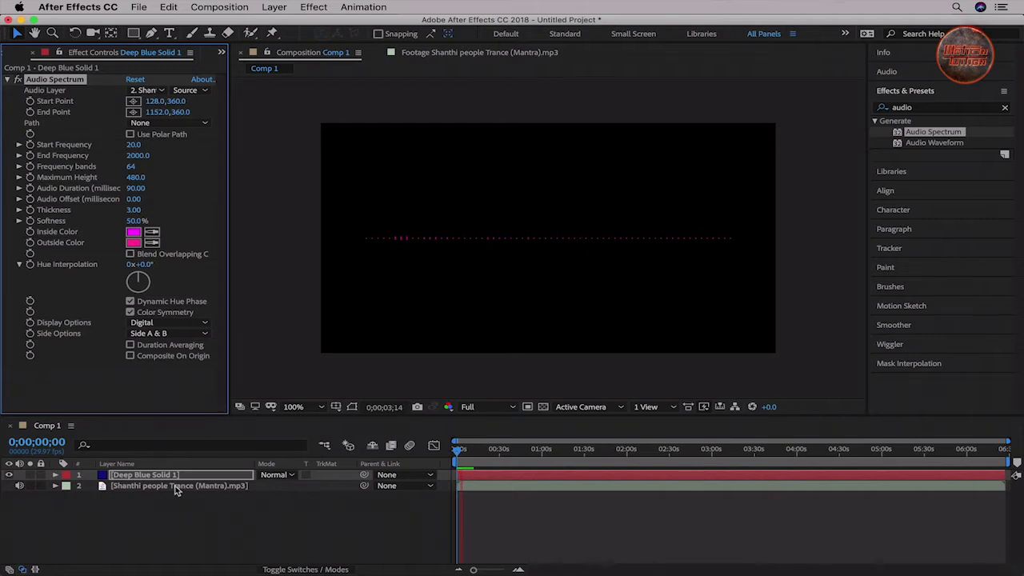
key("space")
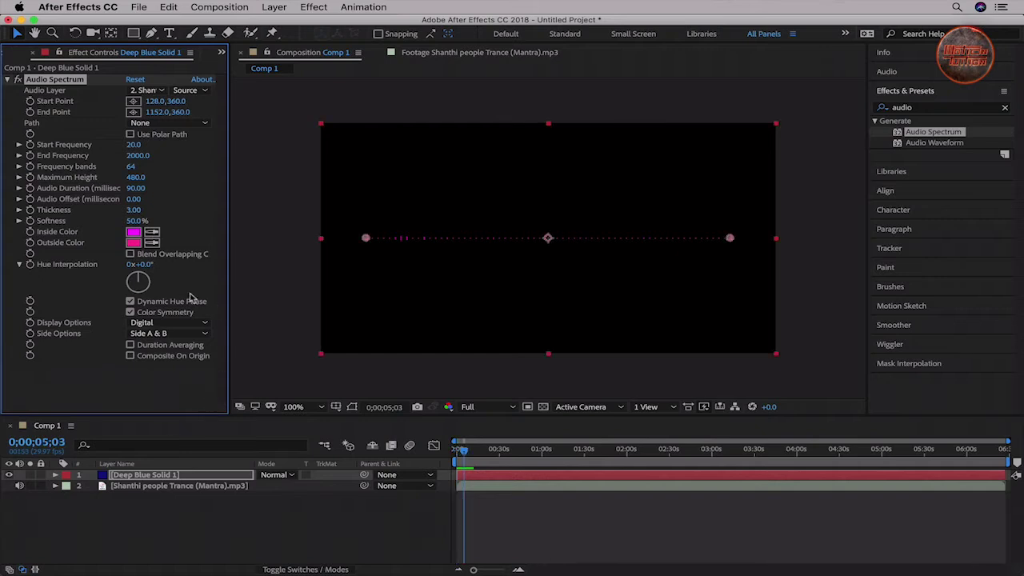
left_click_drag(462, 451, 462, 454)
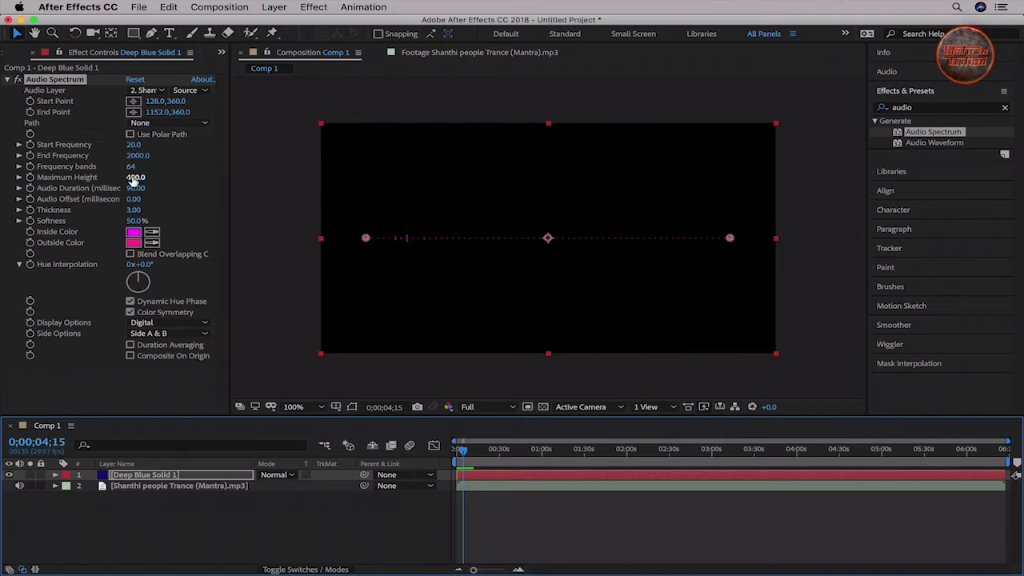
Set the solid's Audio Spectrum Frequency bands to 1067 and its Display Options to Analog dots
left_click_drag(129, 166, 352, 166)
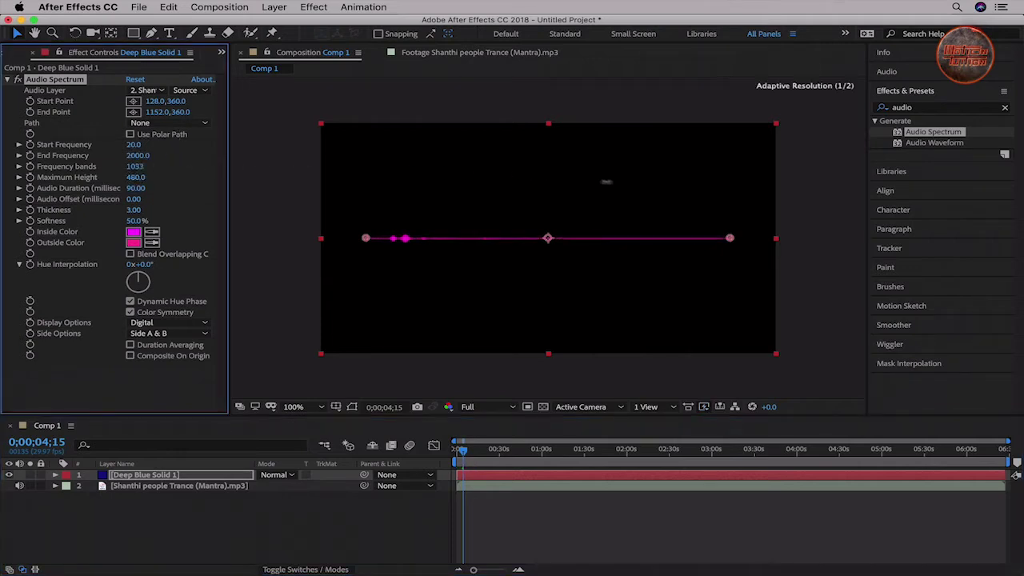
left_click_drag(607, 181, 613, 182)
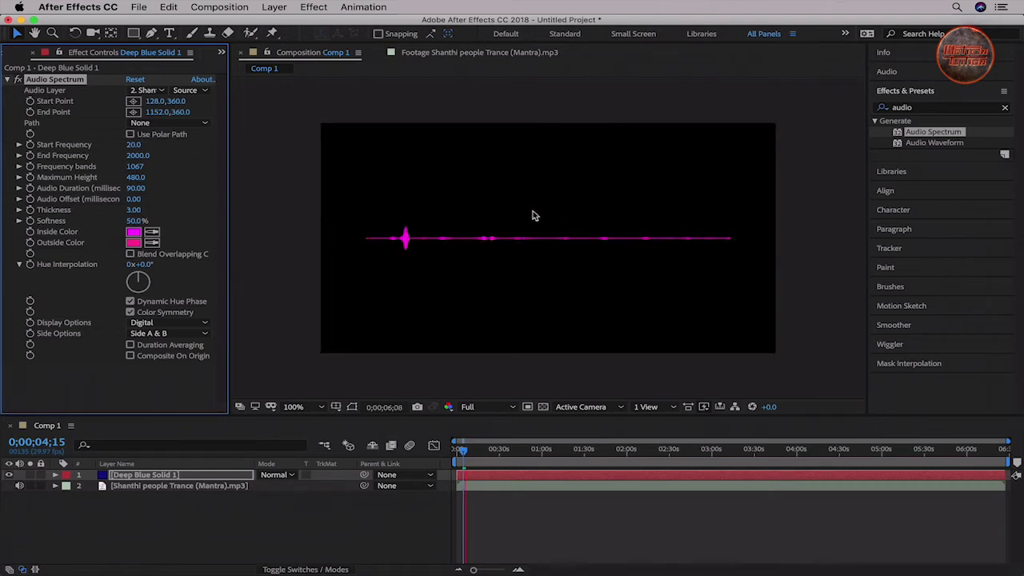
left_click(164, 324)
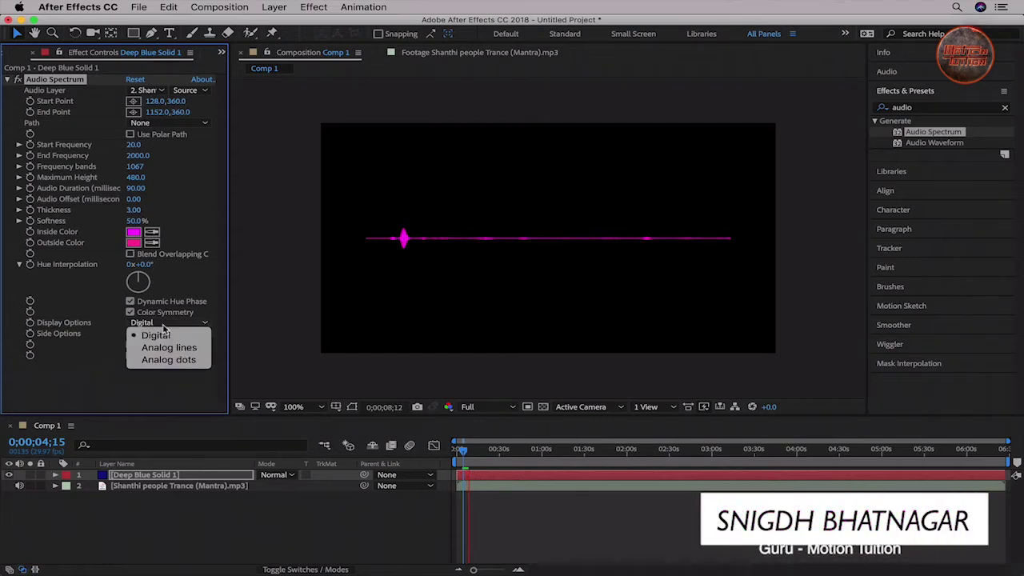
left_click(166, 360)
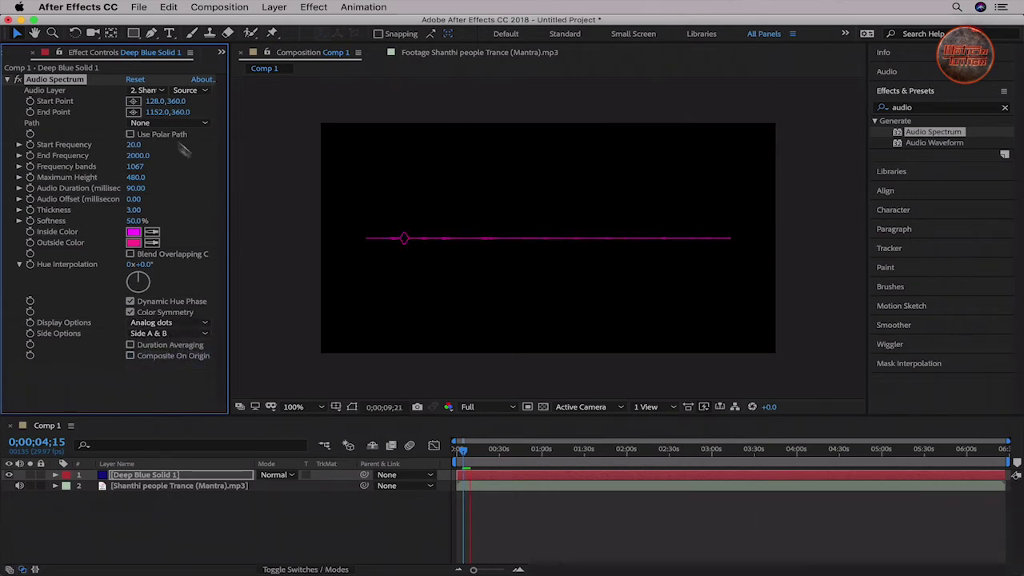
Stop the preview and draw an open two-point curved mask with the Pen tool near the middle of the solid
key("g")
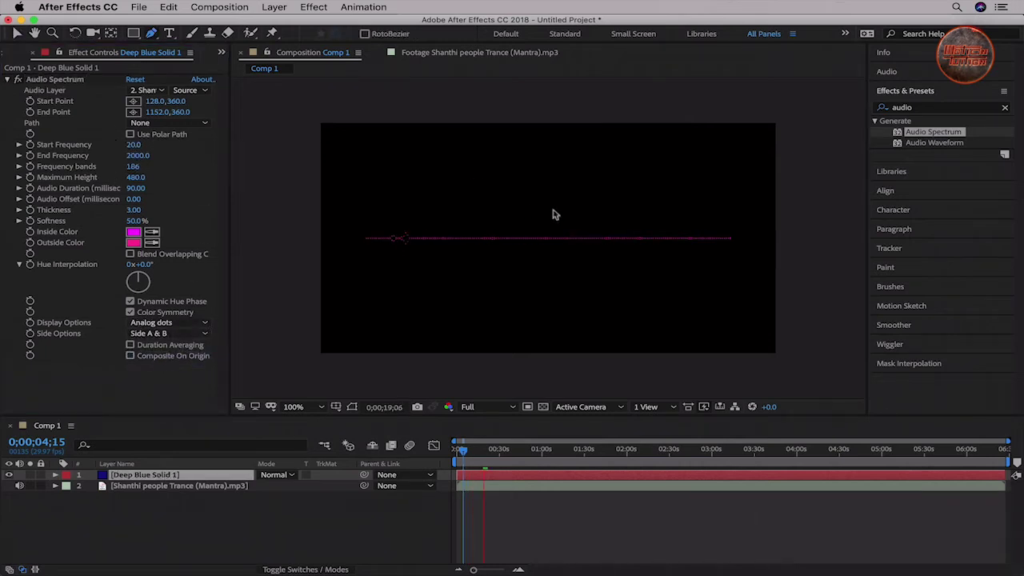
key("space")
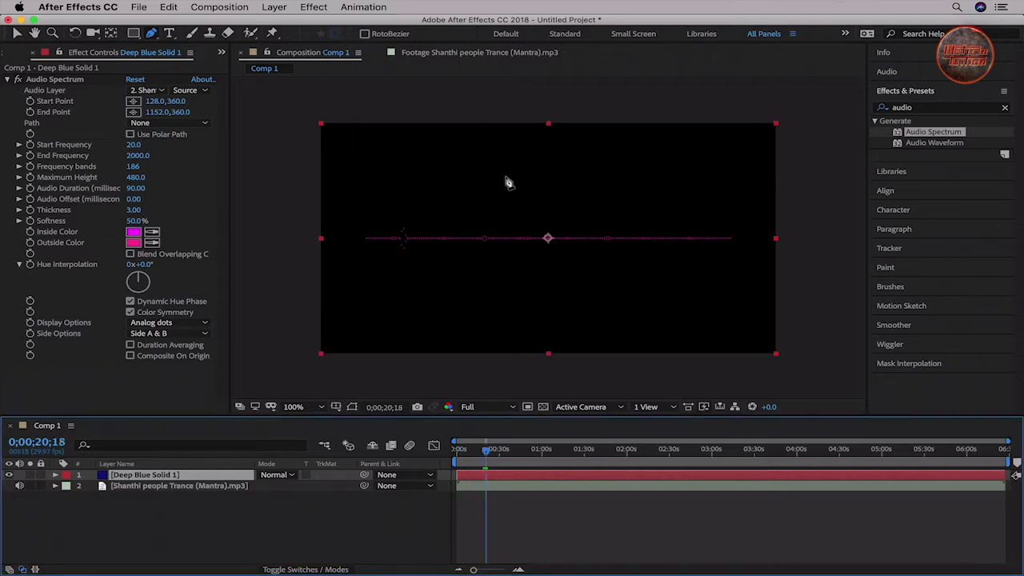
left_click(507, 170)
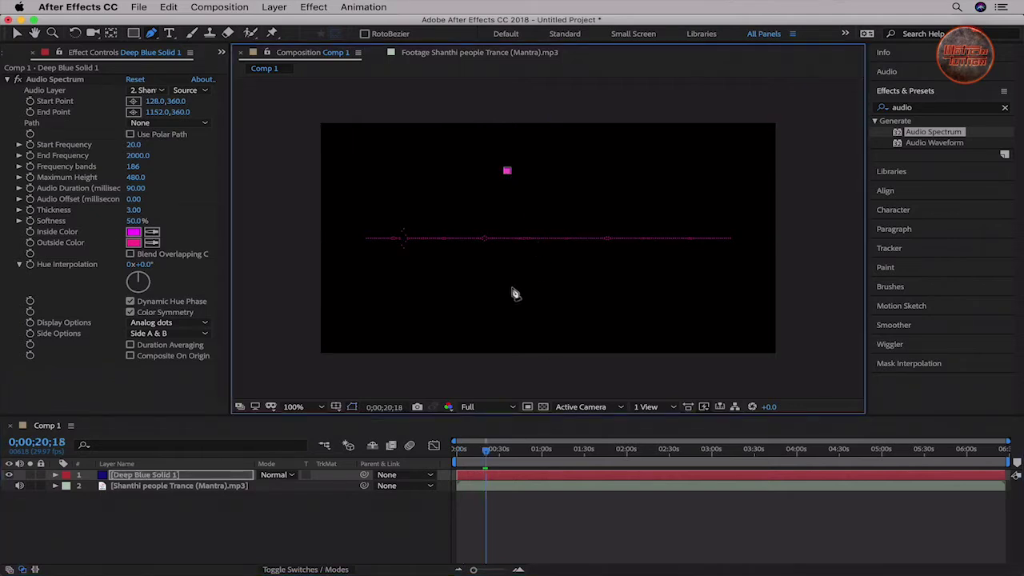
left_click_drag(509, 292, 467, 365)
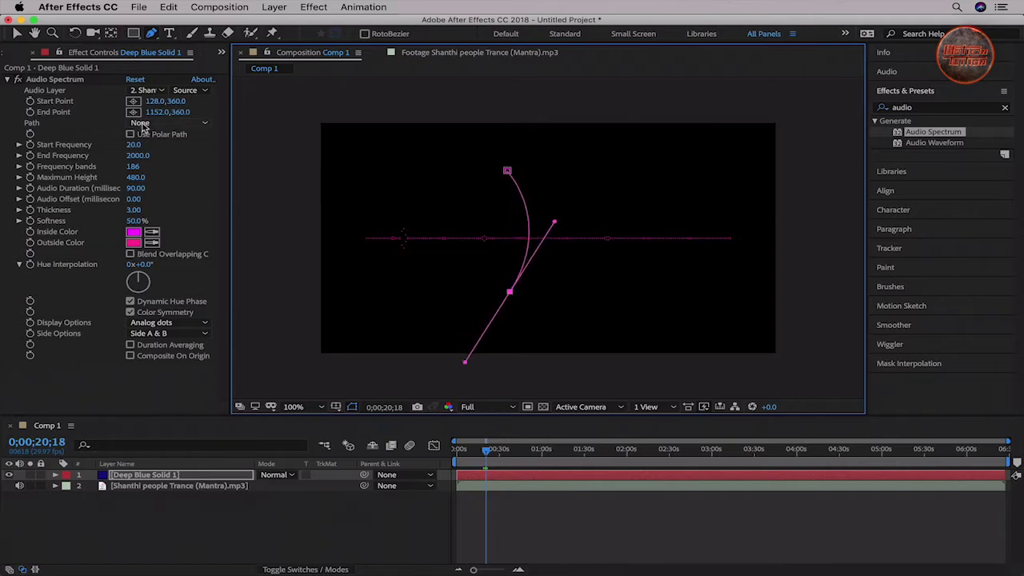
Set the Audio Spectrum path to Mask 1 and deselect the solid layer to view the result
left_click(168, 122)
left_click(158, 155)
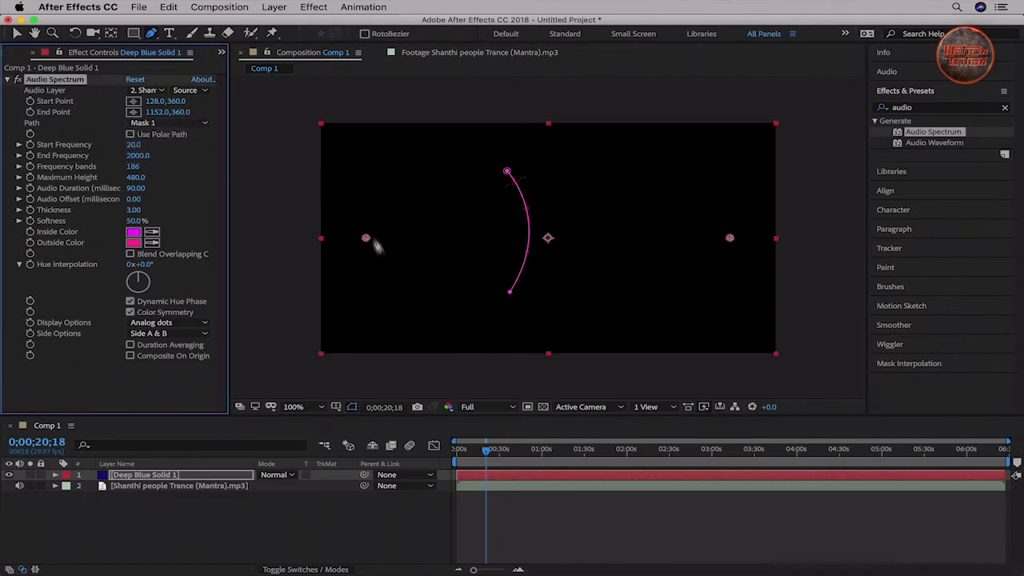
left_click(290, 514)
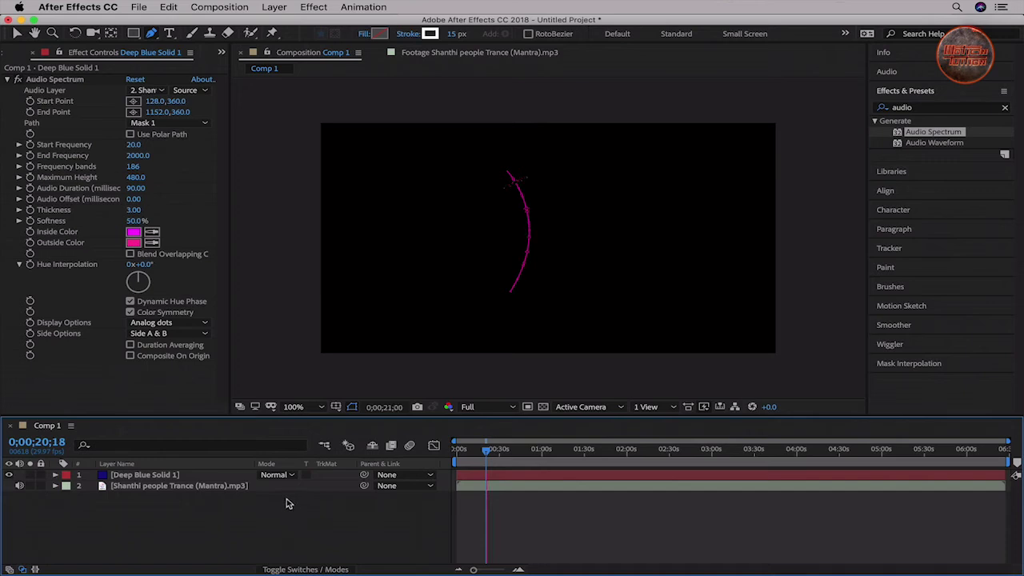
Set the Audio Spectrum Display Options to Digital and preview the spectrum from about two and a half minutes into the track
left_click(168, 323)
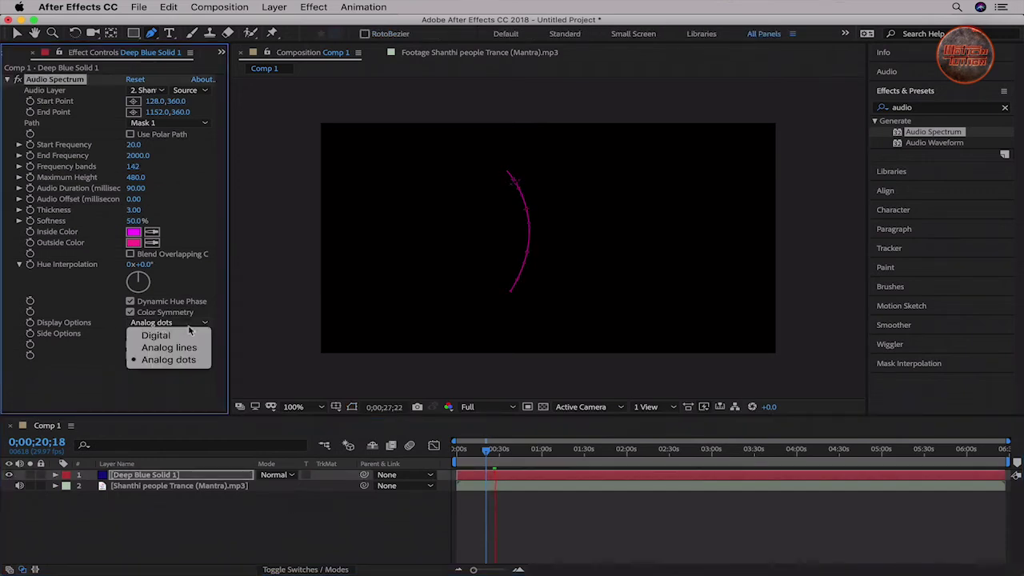
left_click(156, 335)
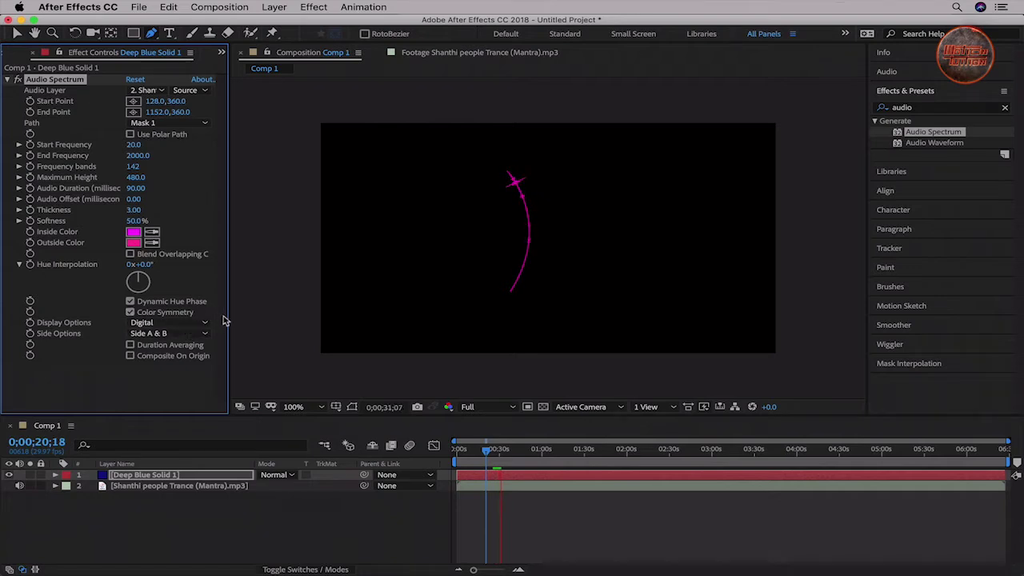
left_click_drag(466, 449, 670, 474)
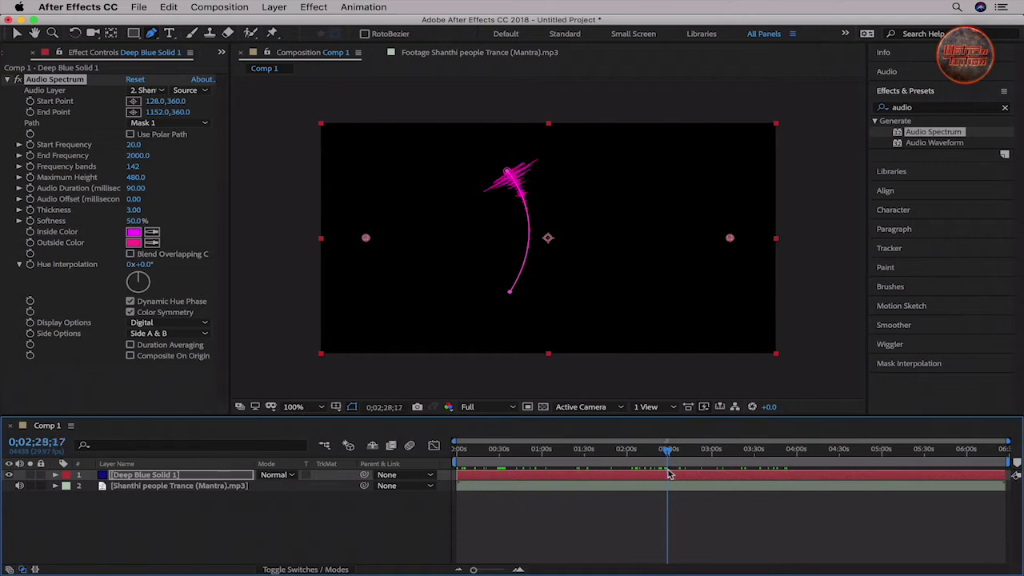
key("space")
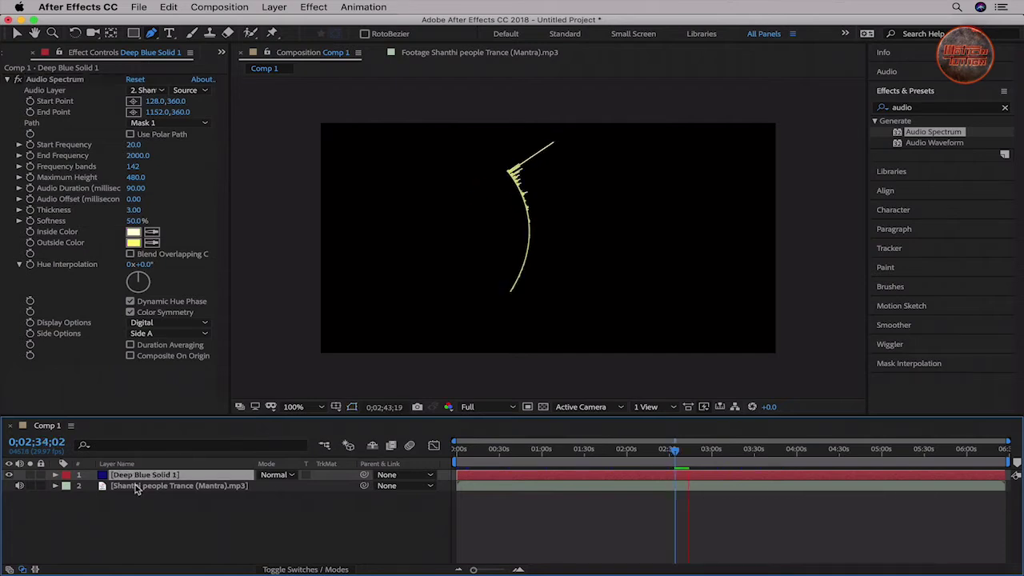
Duplicate the solid layer, flip the copy horizontally and preview the mirrored spectrum
key("super+d")
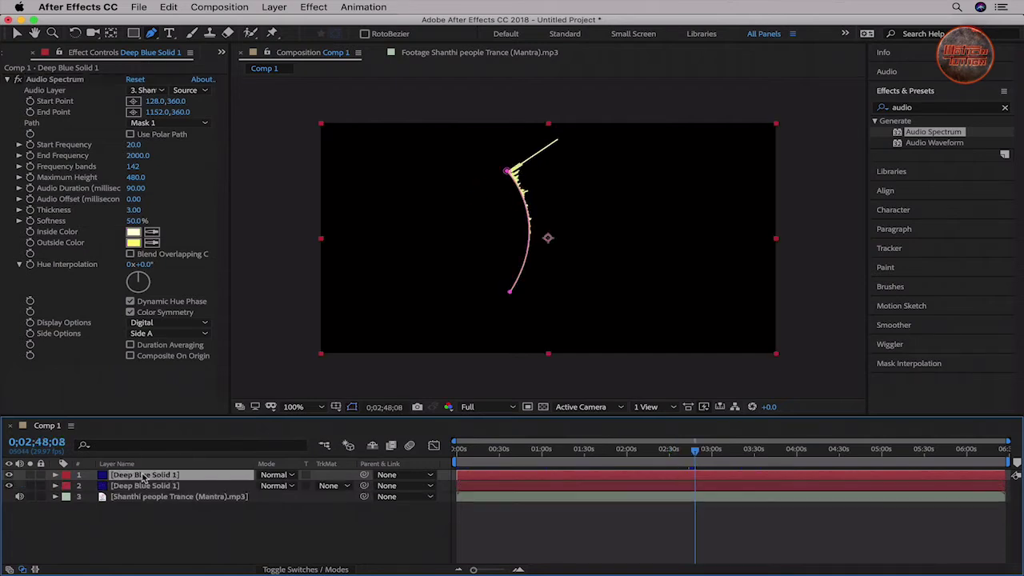
right_click(144, 480)
mouse_move(220, 324)
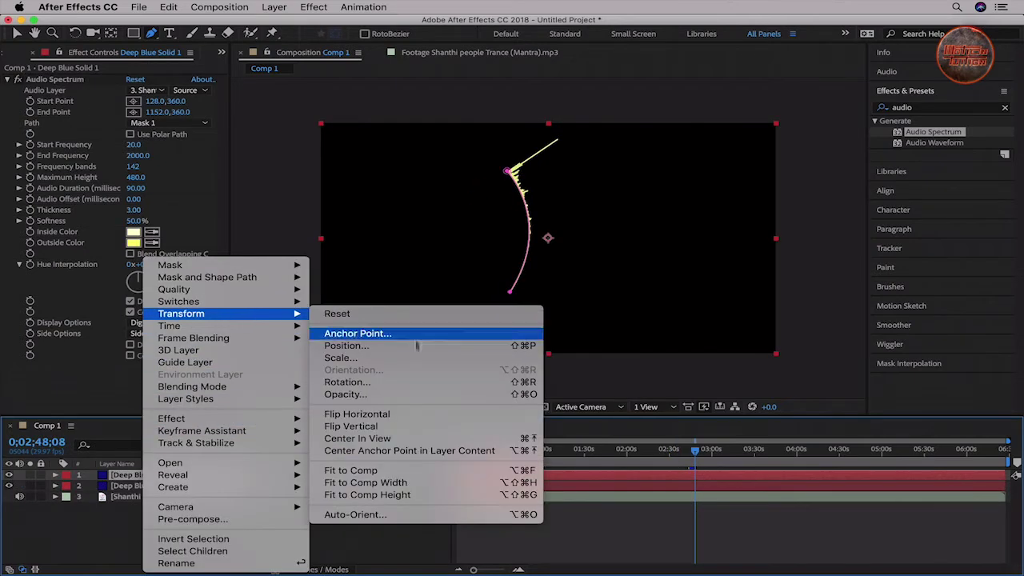
left_click(408, 414)
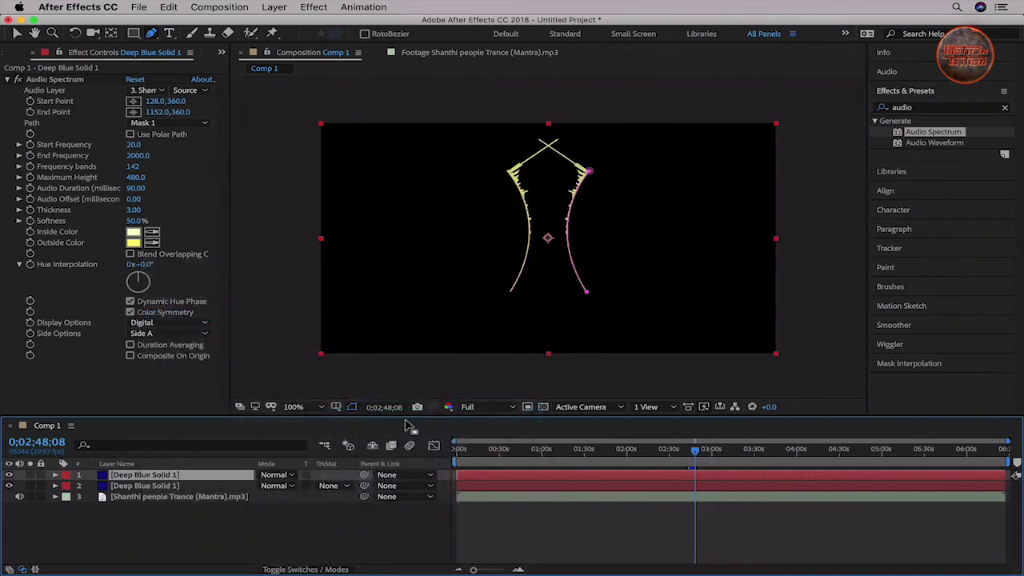
key("space")
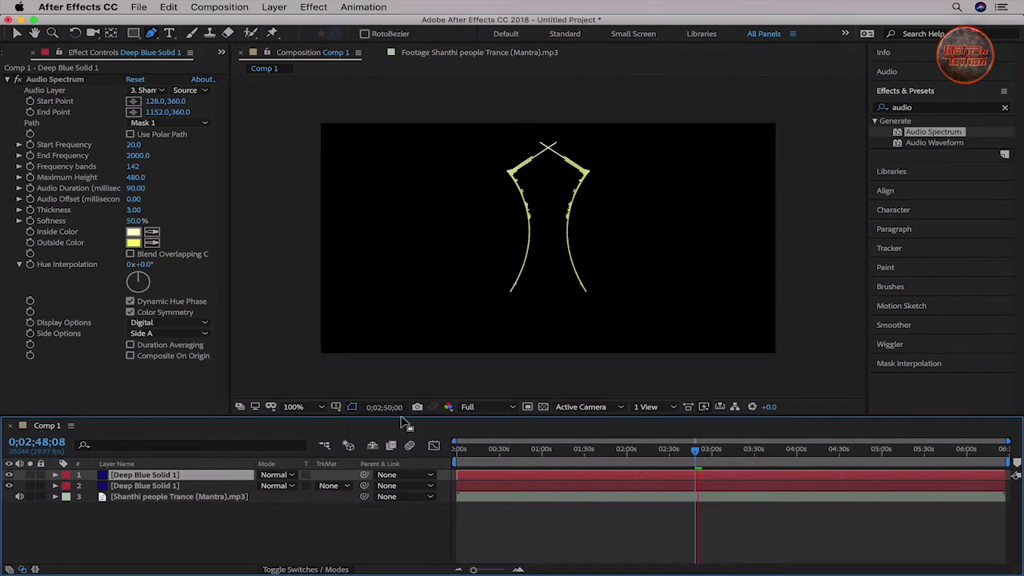
Delete the solid's curved mask and draw an elliptical mask around the middle of the solid instead
left_click(124, 497)
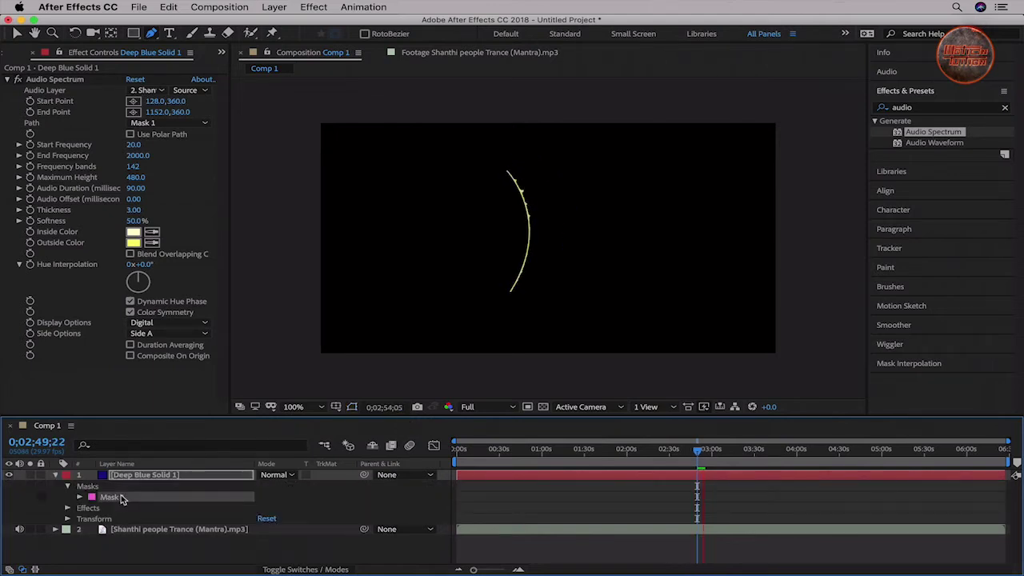
key("Delete")
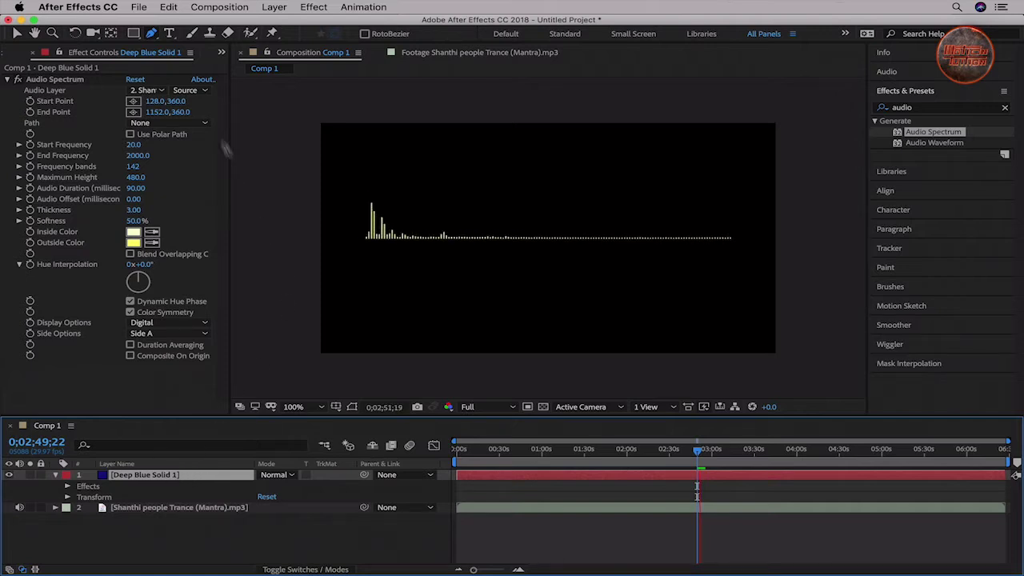
left_click_drag(136, 33, 160, 61)
left_click_drag(498, 173, 502, 179)
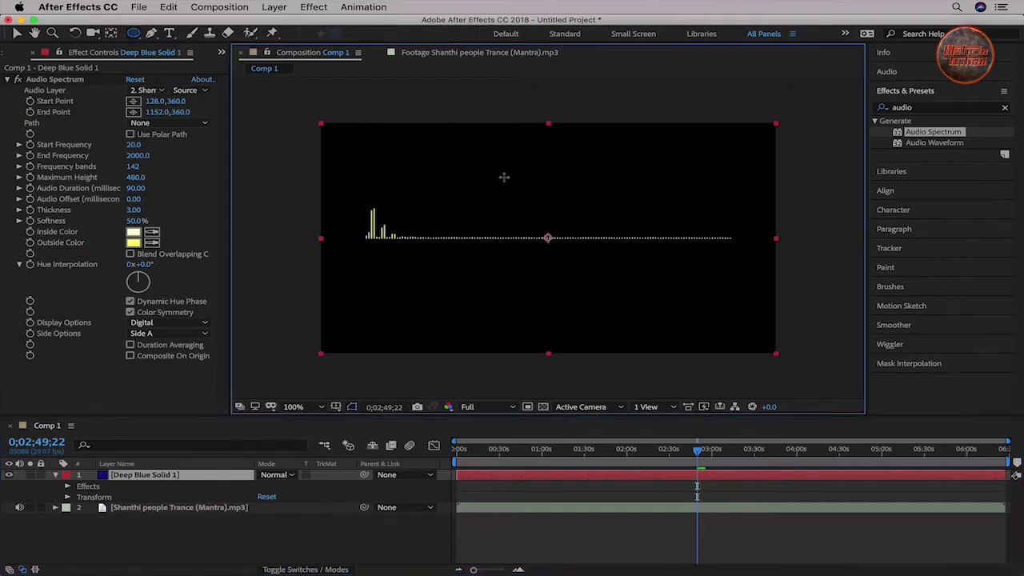
left_click_drag(568, 249, 603, 297)
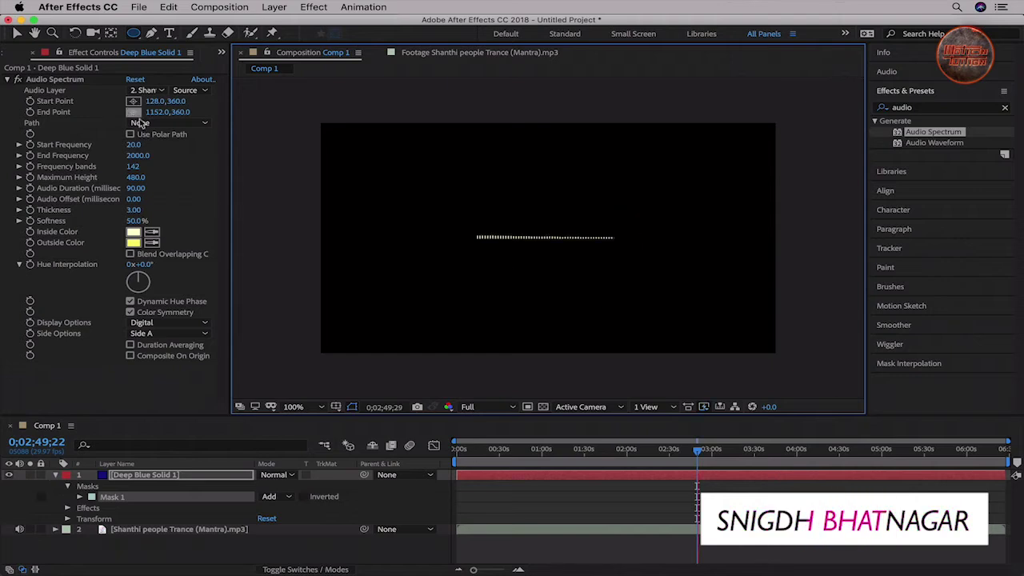
Set the Audio Spectrum path to Mask 1 and its Side Options to Side B
left_click(141, 124)
left_click(157, 155)
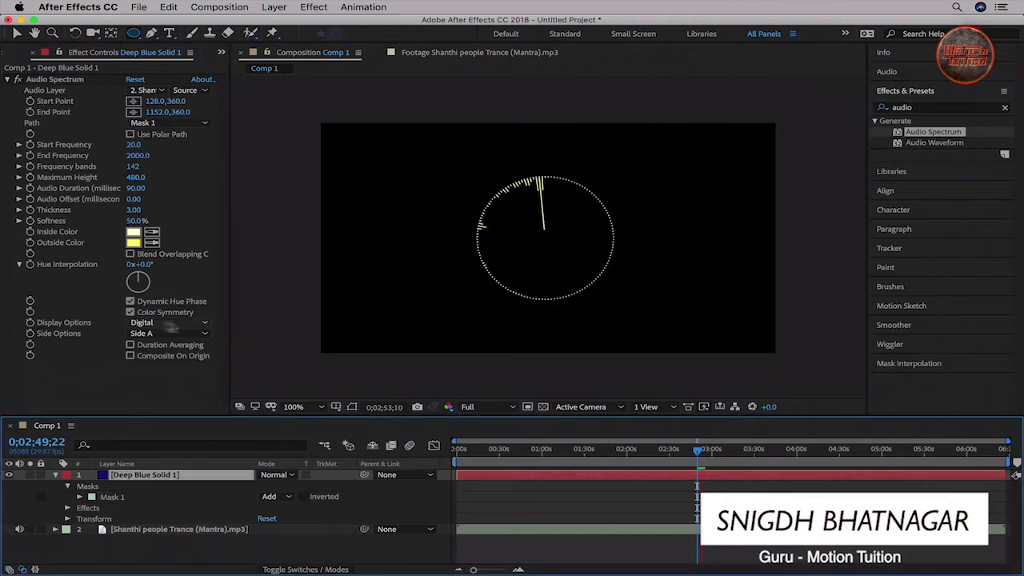
left_click(187, 334)
left_click(156, 358)
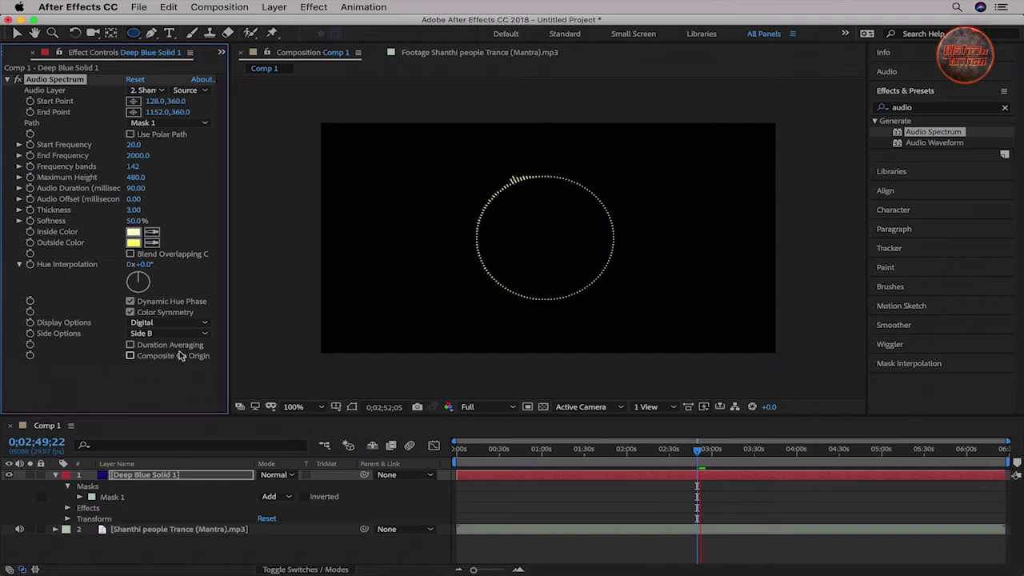
Set Hue Interpolation to 1x+0.0° and Thickness to 6.20, preview the ring, and reduce the Maximum Height
left_click(142, 264)
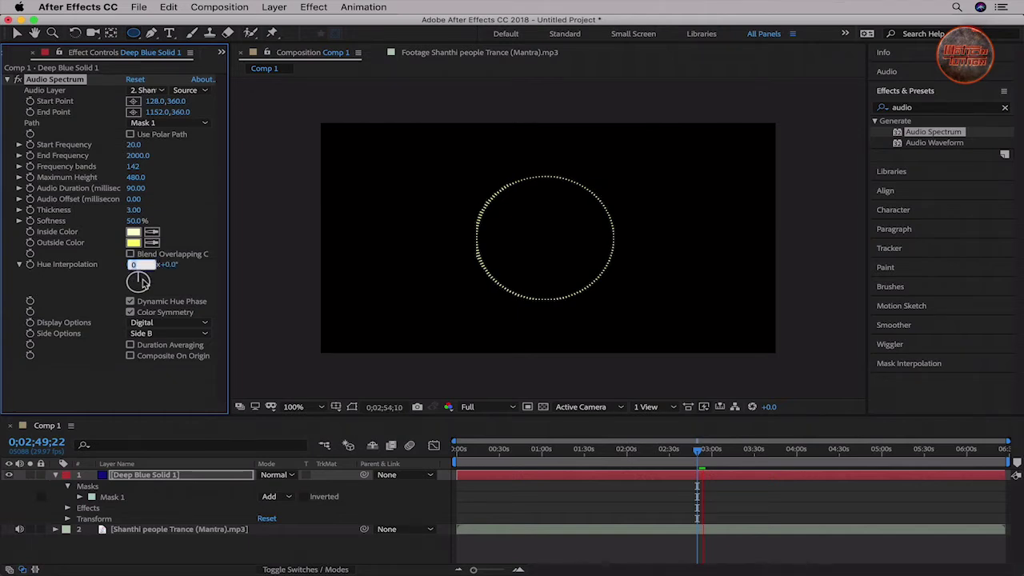
key("Return")
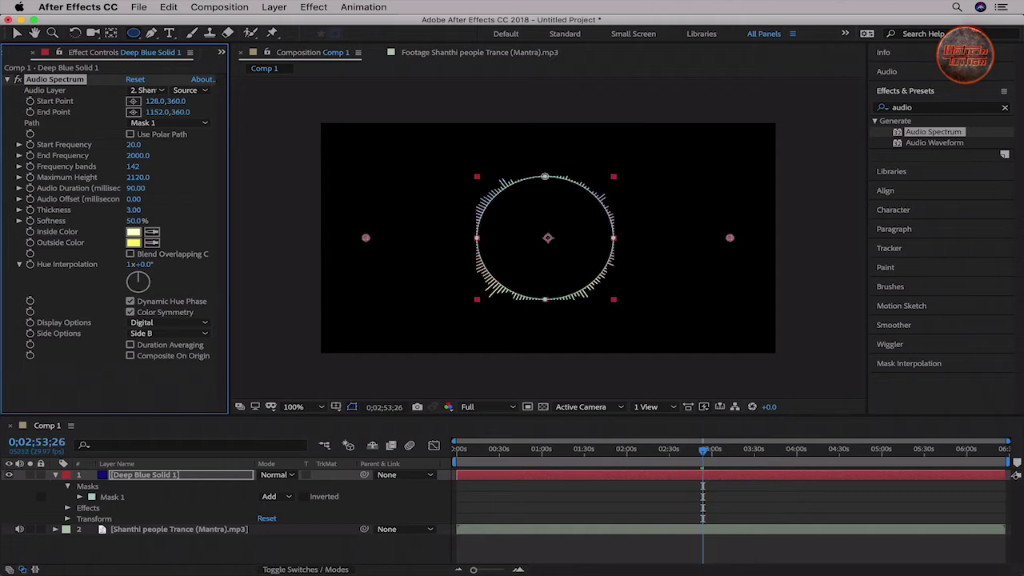
left_click_drag(134, 209, 159, 210)
key("space")
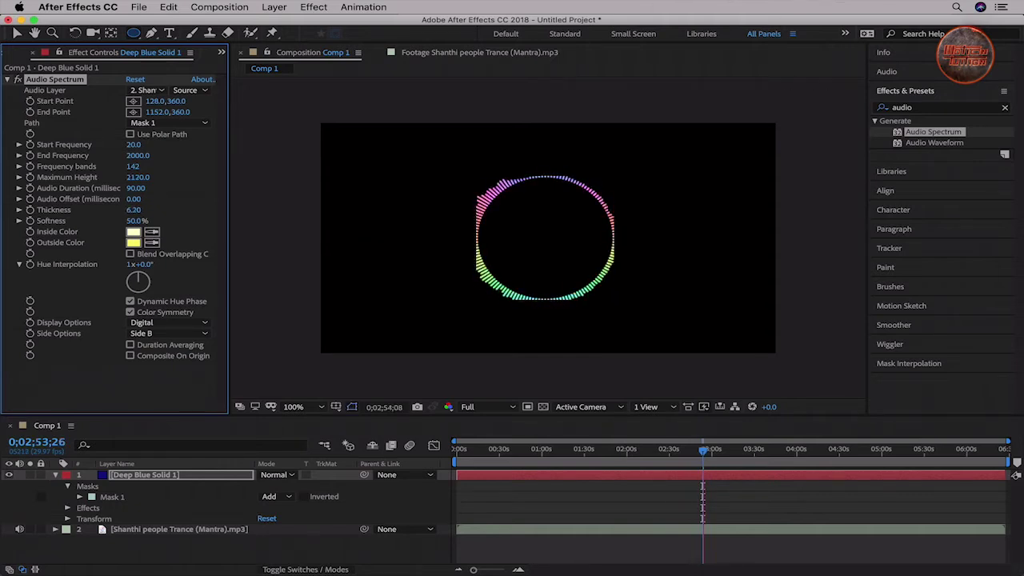
left_click_drag(137, 176, 120, 177)
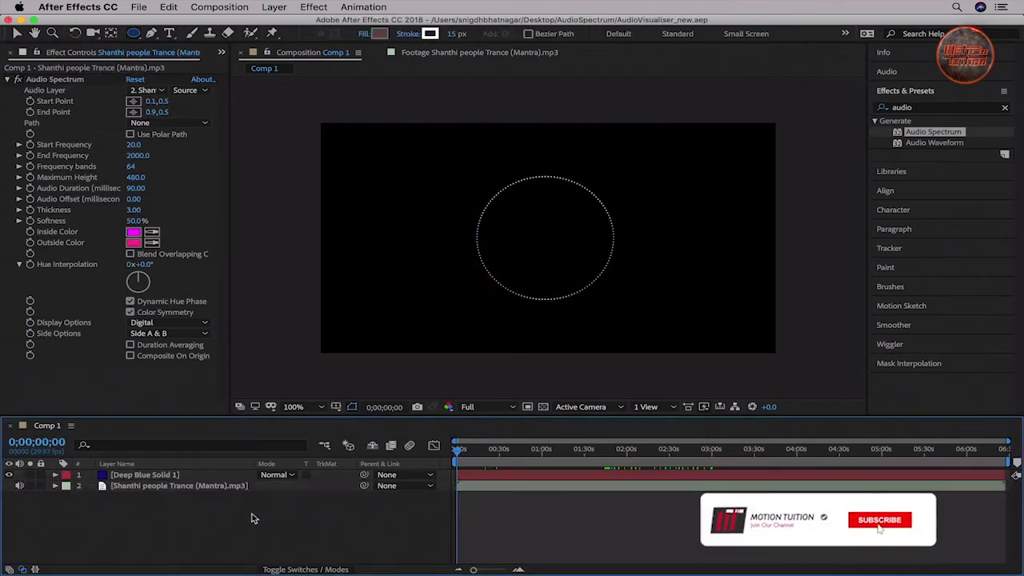
Convert the audio of the Shanthi people Trance (Mantra).mp3 layer to keyframes
left_click(203, 488)
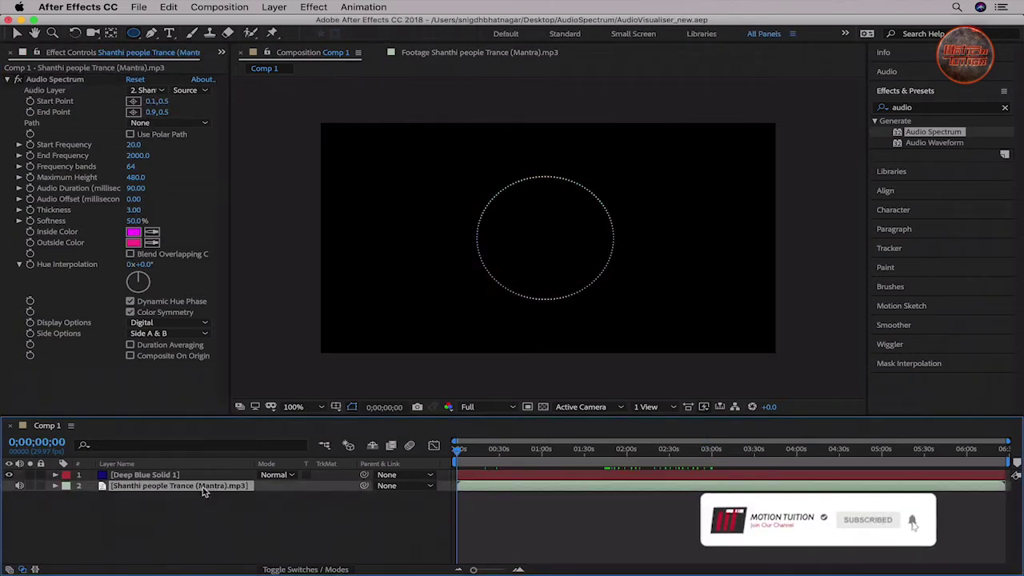
right_click(204, 489)
mouse_move(264, 431)
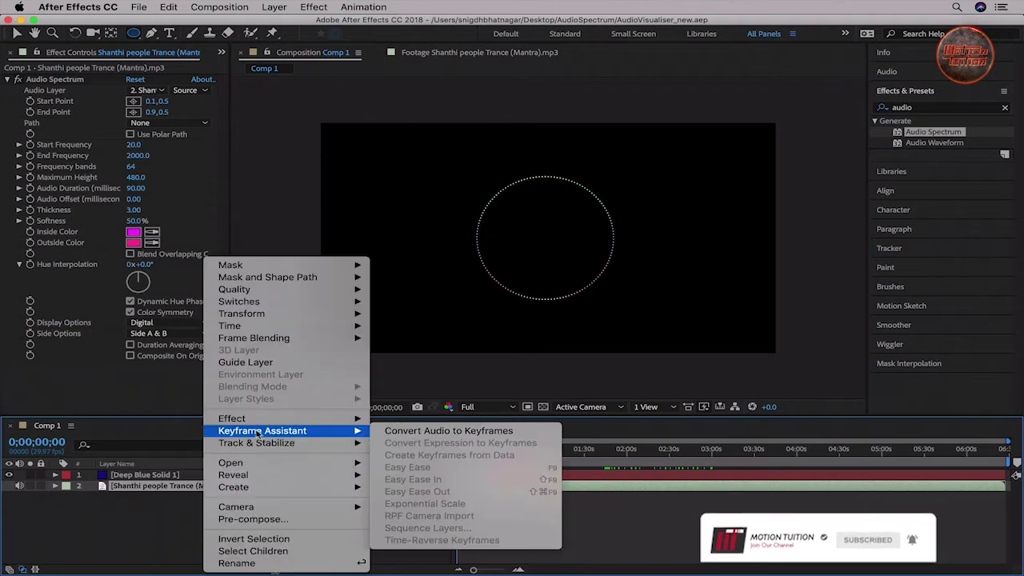
left_click(446, 430)
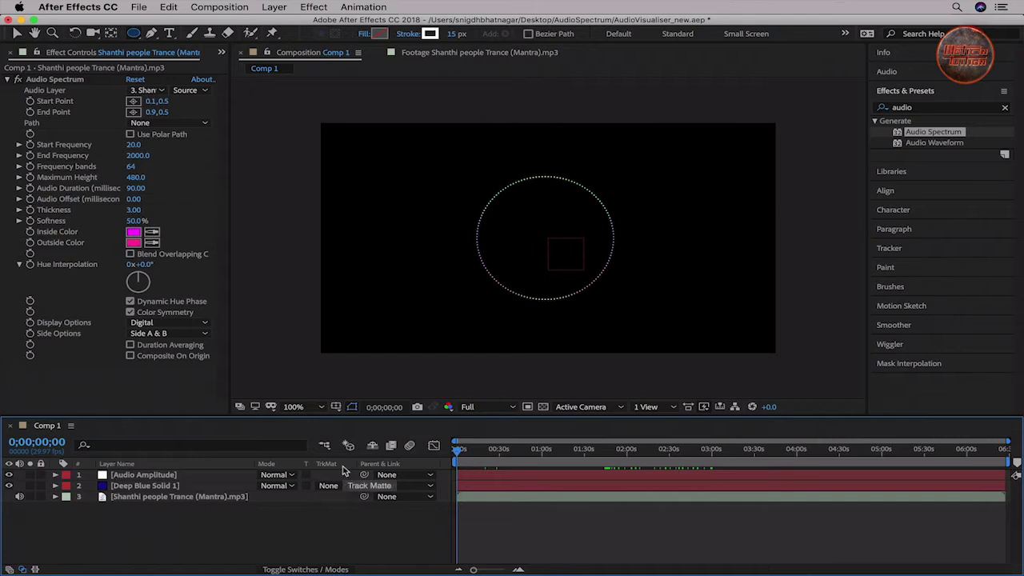
Preview the circular spectrum from the start and move the current time to 0;00;04;21
key("space")
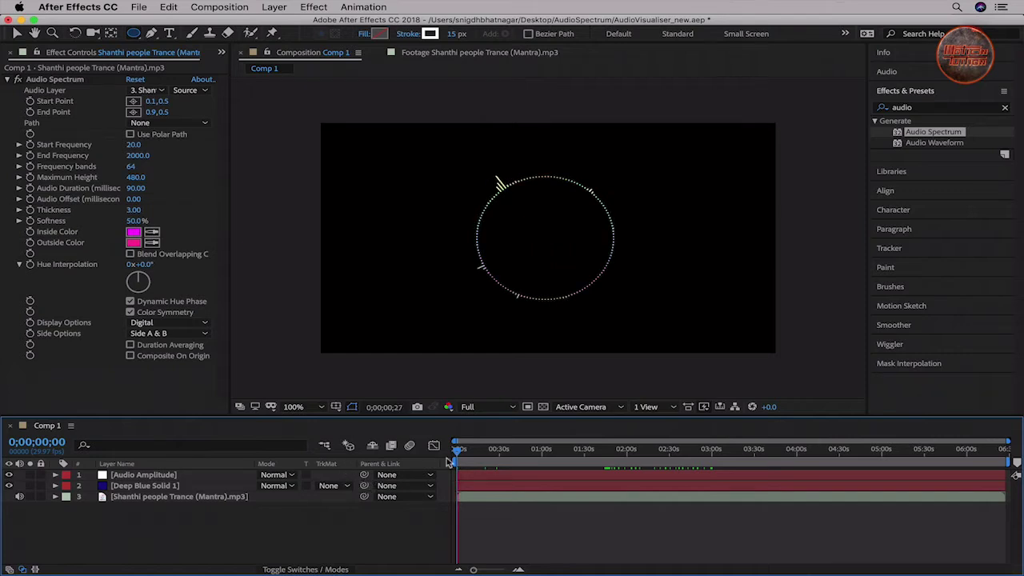
key("space")
left_click_drag(456, 450, 474, 474)
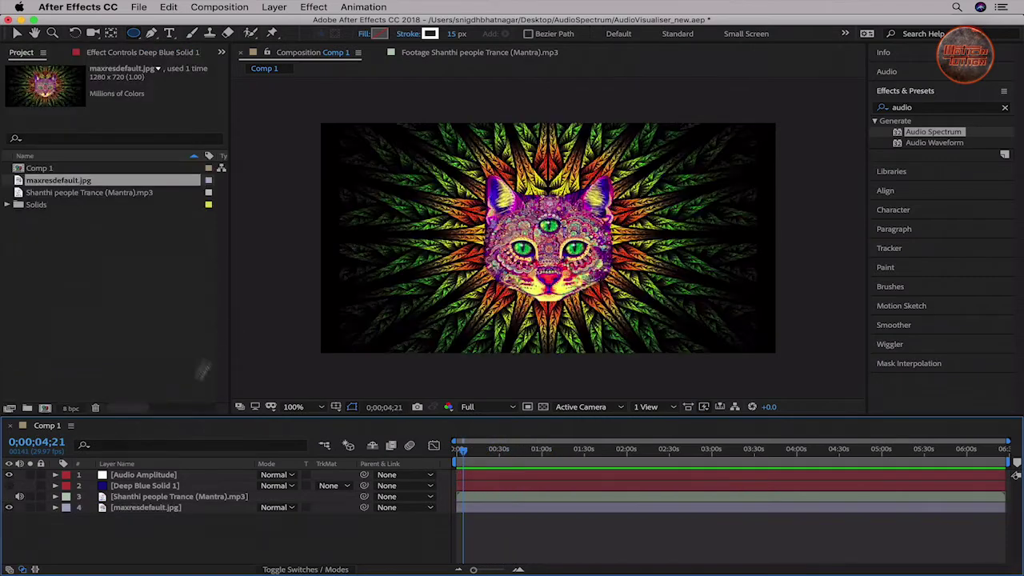
Delete the Left Channel and Right Channel effects from the Audio Amplitude layer, keeping Both Channels
left_click(150, 508)
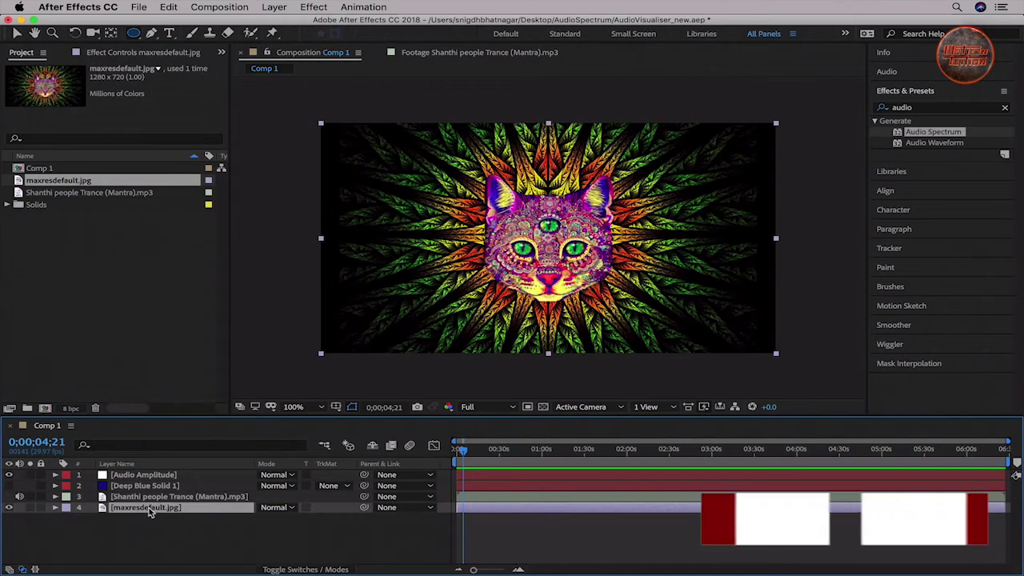
left_click(167, 476)
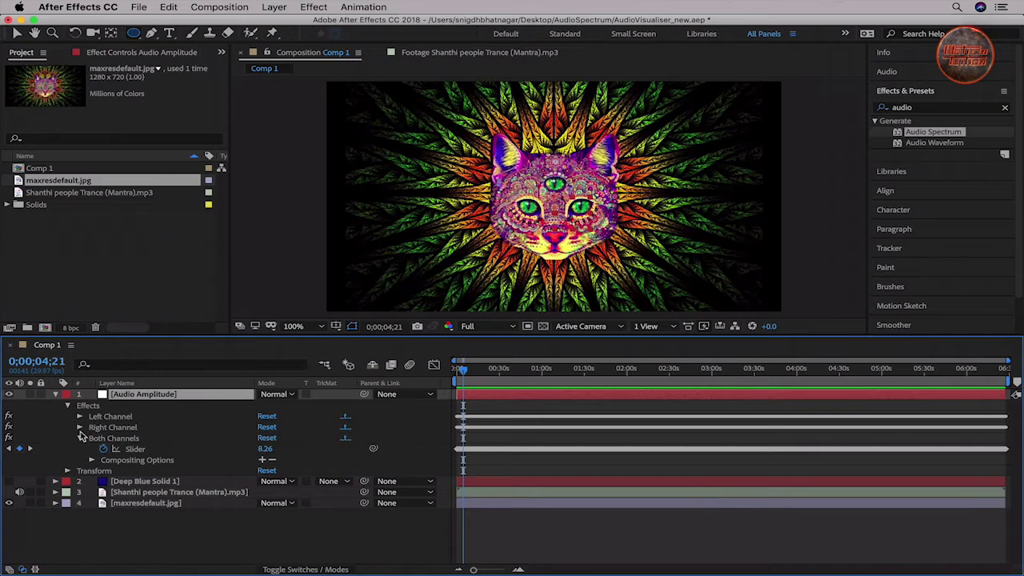
left_click(113, 429)
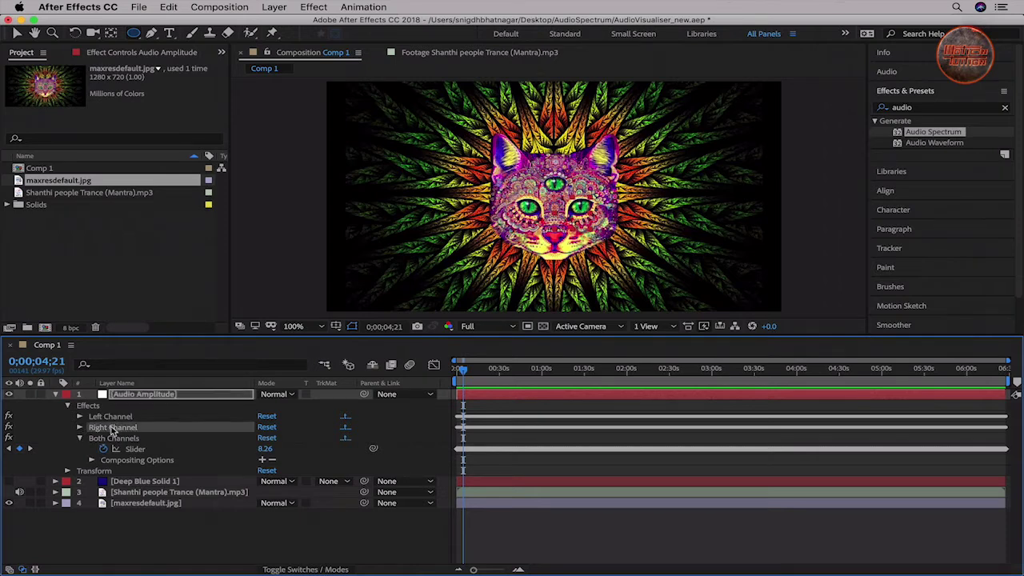
left_click(117, 418, "shift")
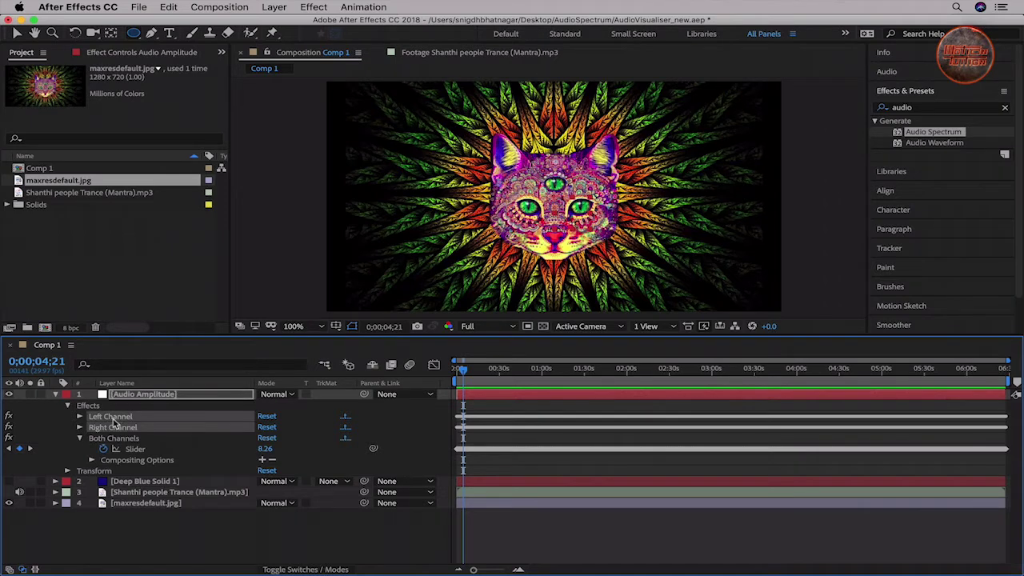
key("Delete")
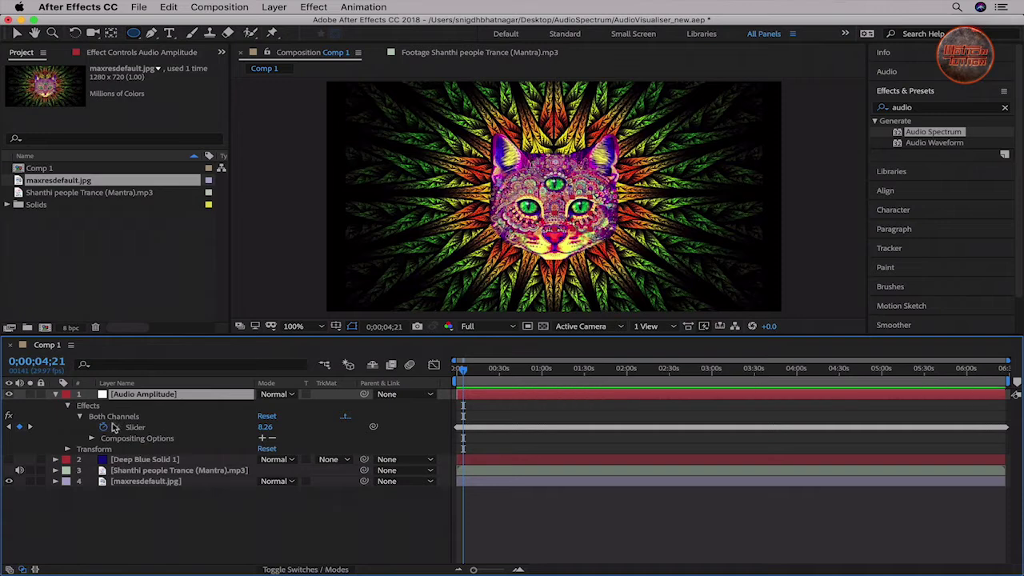
Add an expression to the Scale of the maxresdefault.jpg layer, linked to Audio Amplitude's Both Channels Slider
left_click(145, 481)
key("s")
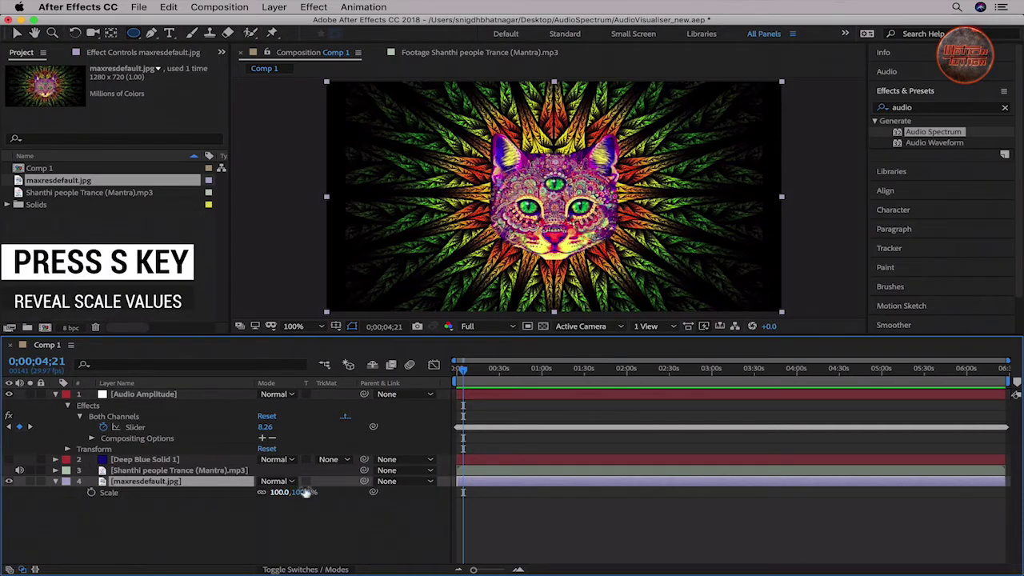
left_click(91, 492, "alt")
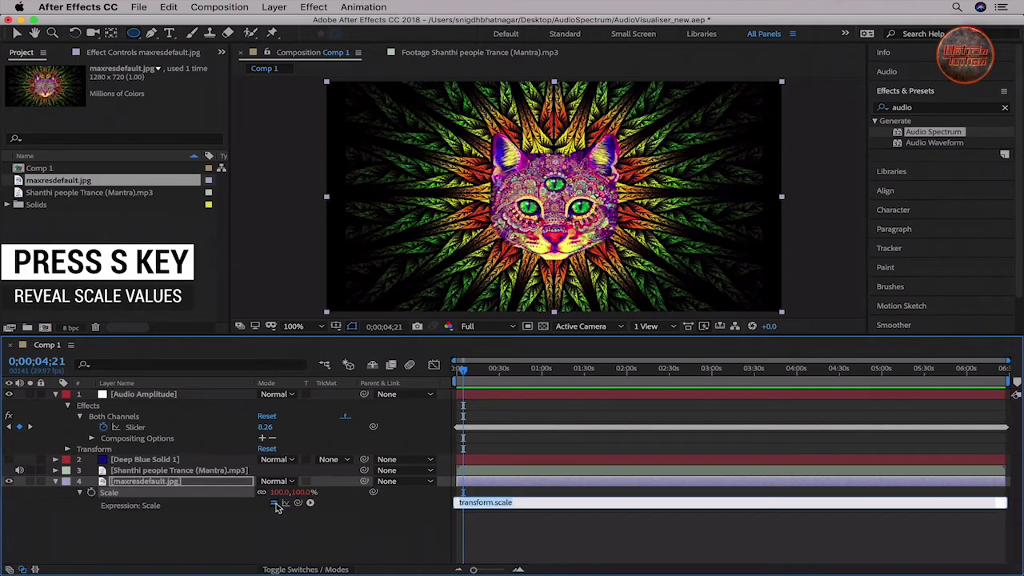
left_click_drag(296, 504, 174, 432)
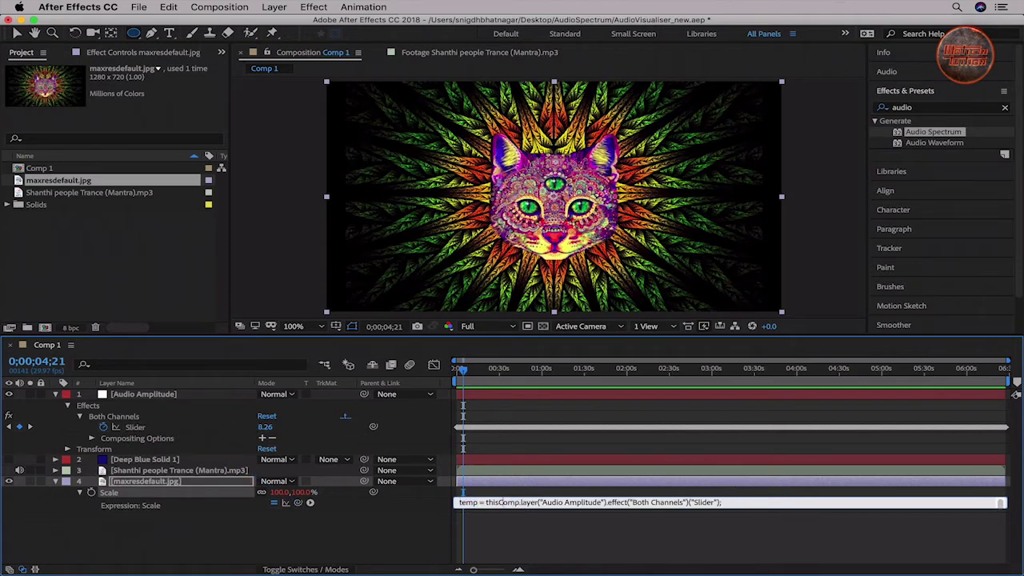
Complete the Scale expression's final line as [temp, temp] + [100,100], apply it, and preview the image pulsing with the music
key("Return")
type("[temp, temp] + [1")
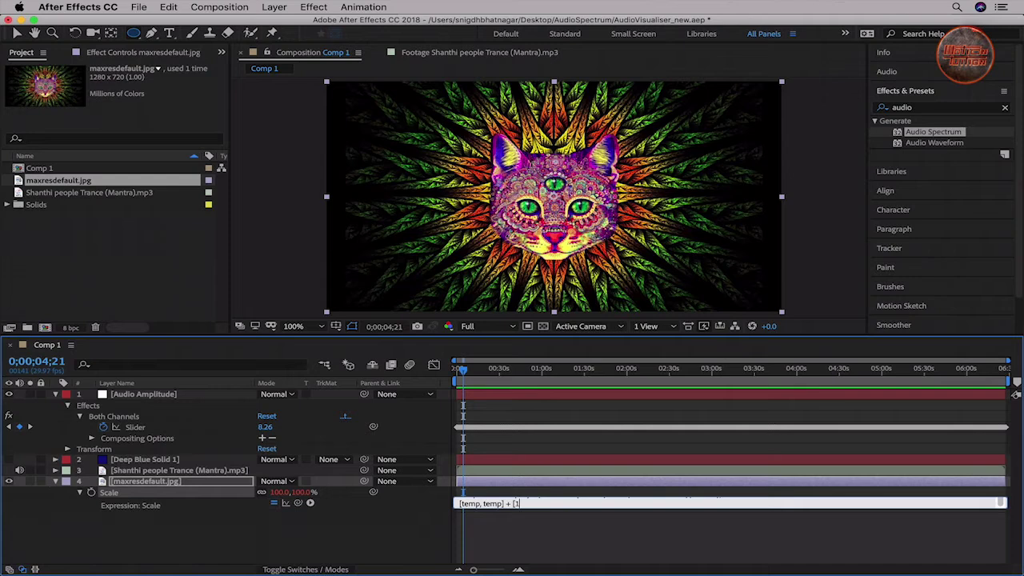
type(",100")
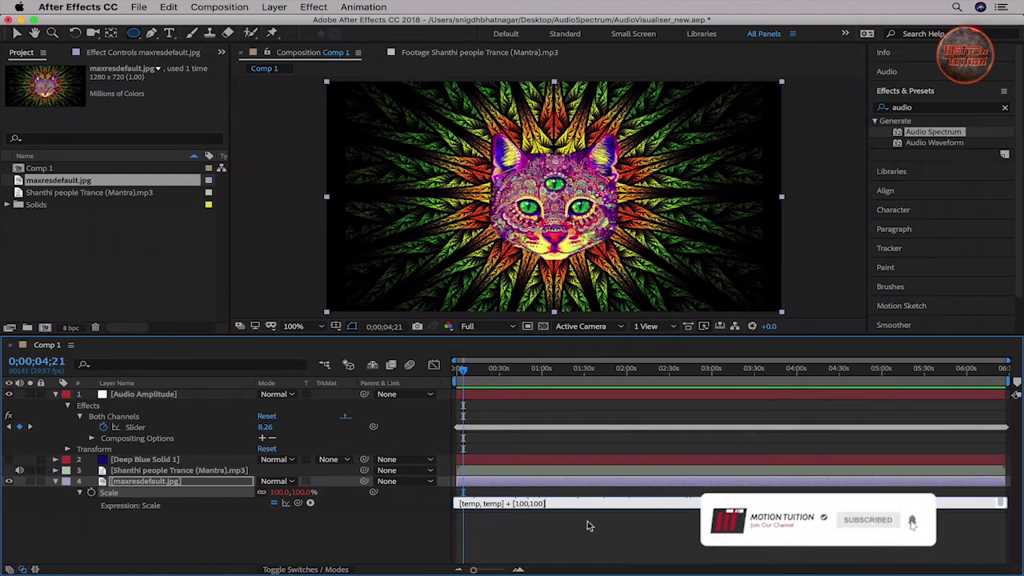
key("KP_Enter")
key("space")
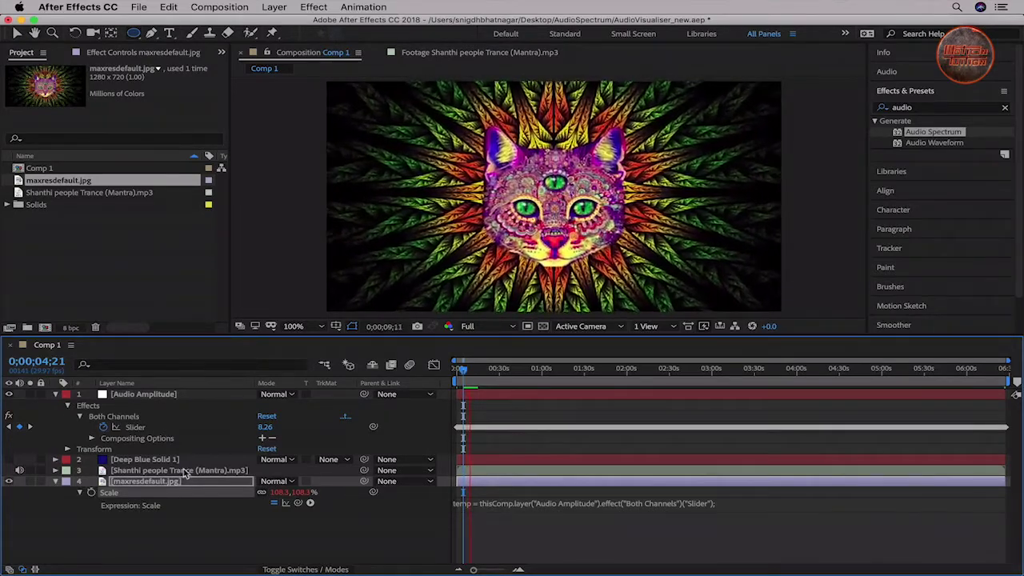
key("space")
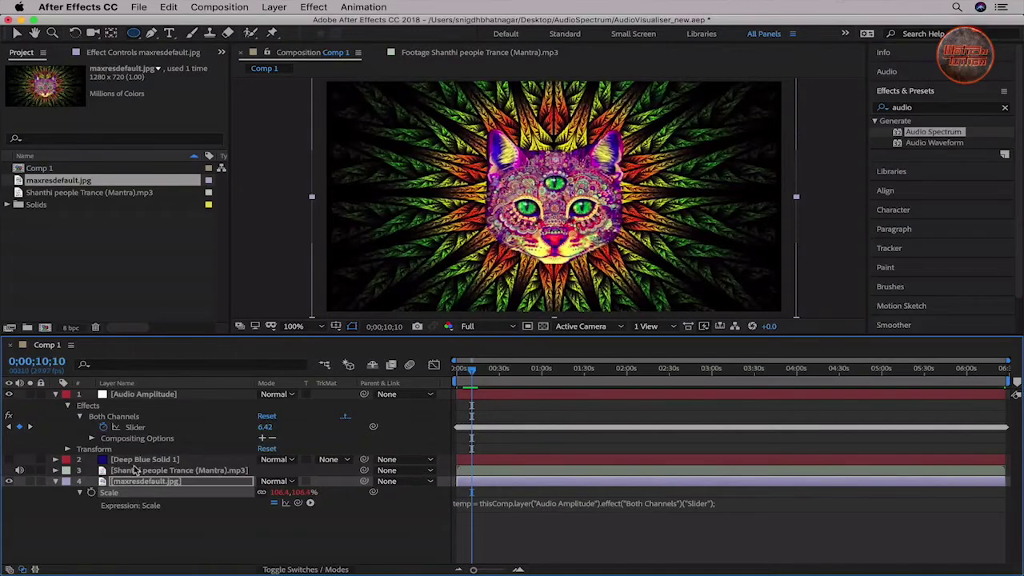
Create an adjustment layer directly above maxresdefault.jpg and apply the Fast Box Blur effect to it
left_click(196, 539)
left_click(180, 481)
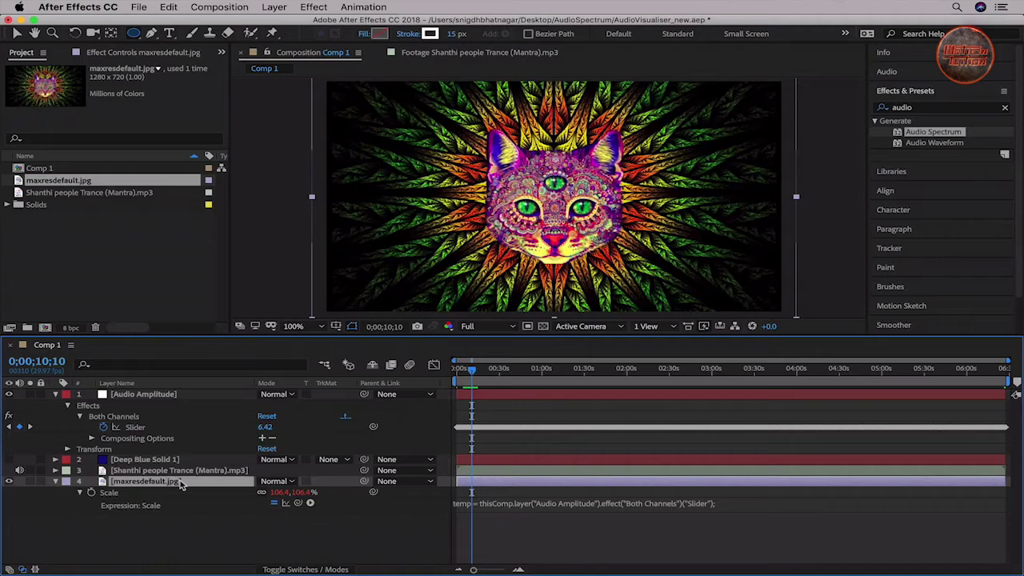
right_click(174, 521)
mouse_move(244, 436)
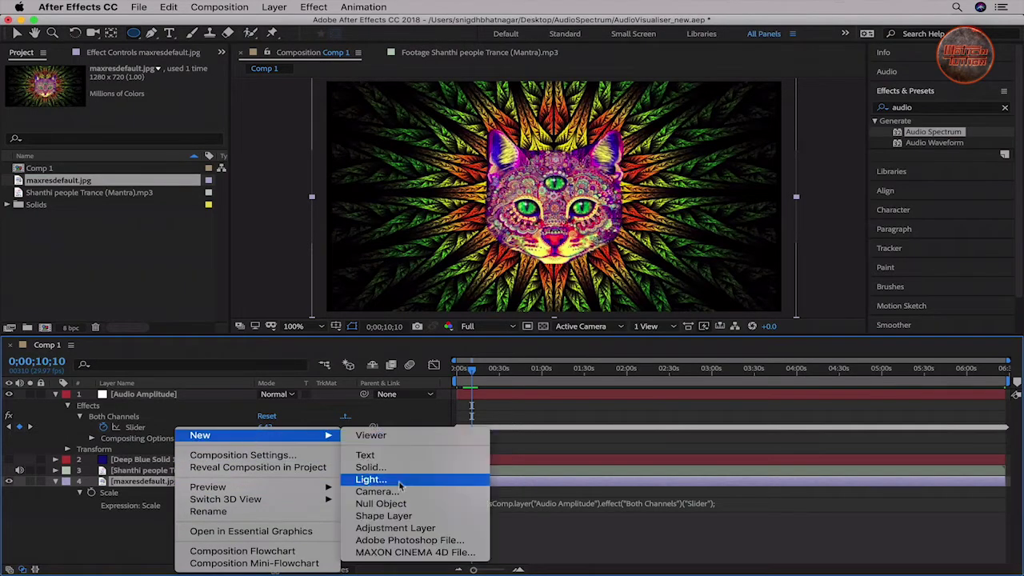
left_click(395, 528)
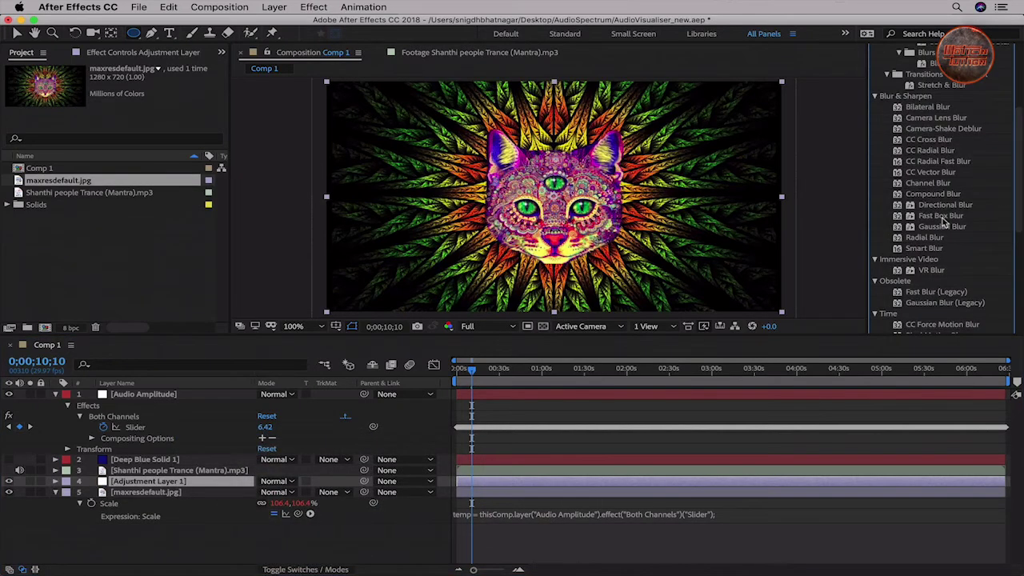
double_click(940, 216)
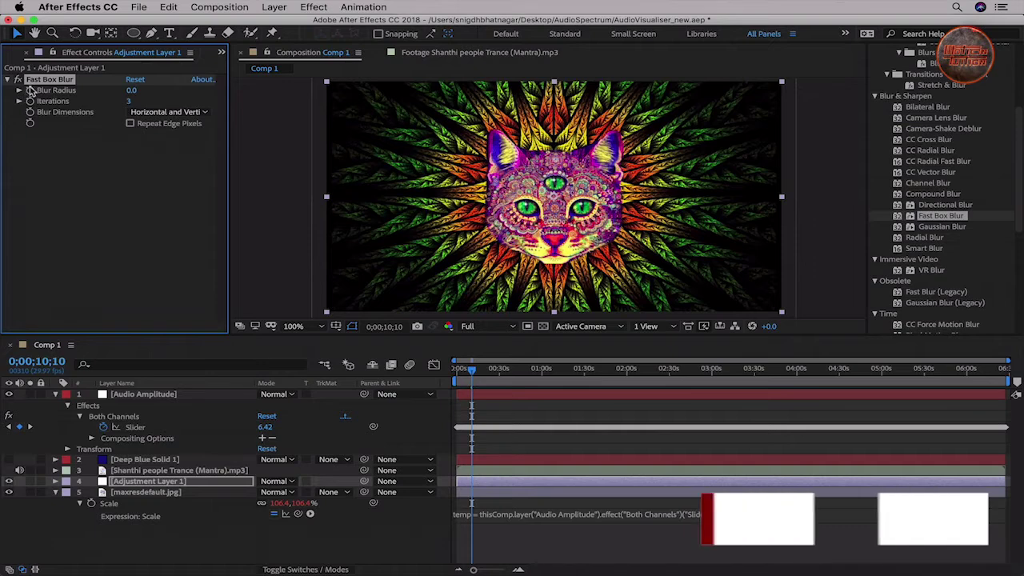
Link Fast Box Blur's Blur Radius to Audio Amplitude's Both Channels Slider by expression, with the effect on maxresdefault.jpg instead of the adjustment layer
left_click(29, 90, "alt")
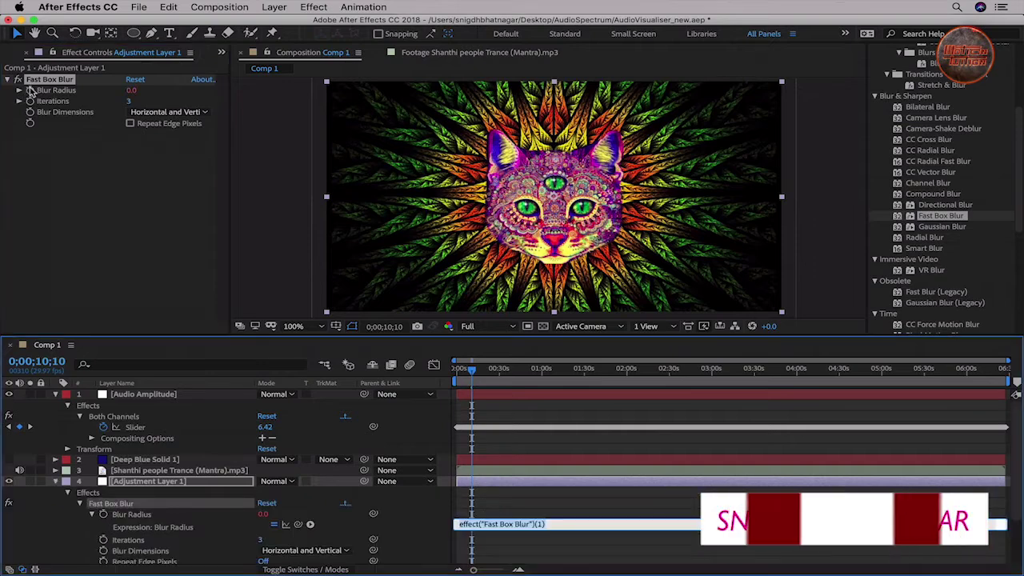
left_click(194, 508)
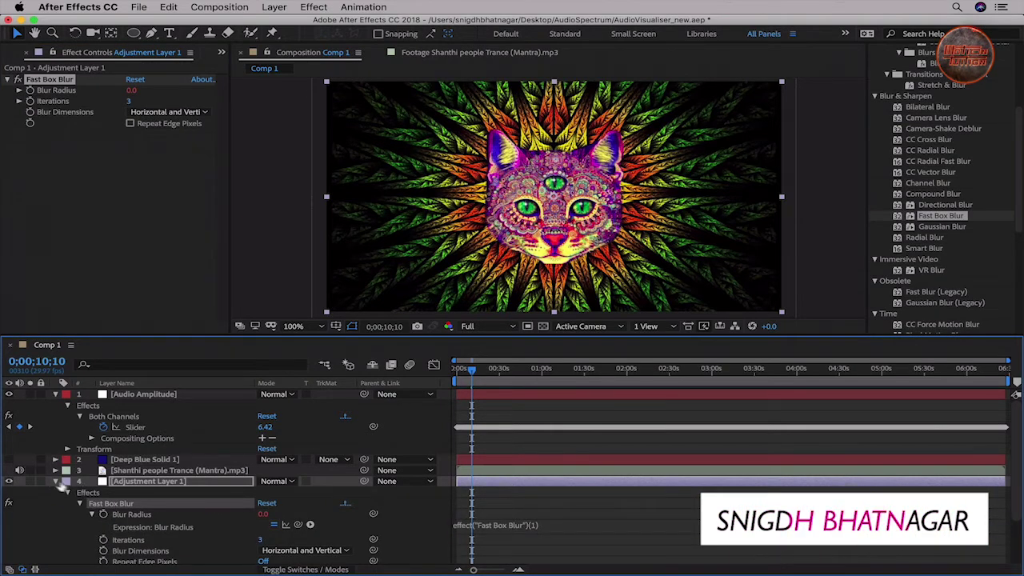
left_click(80, 504)
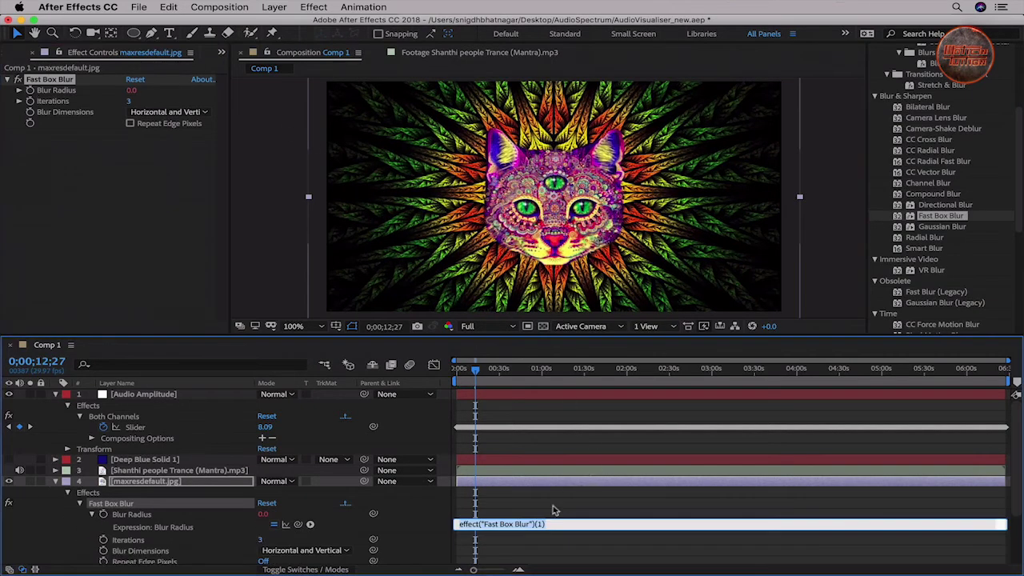
left_click_drag(297, 524, 206, 429)
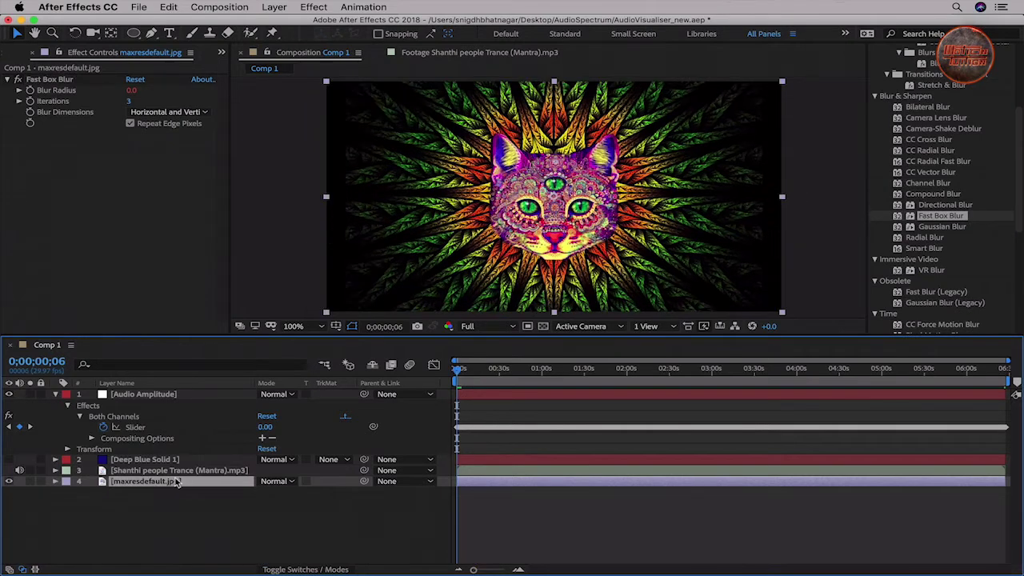
Add an Opacity expression to maxresdefault.jpg that adds 100 to Audio Amplitude's Both Channels Slider, and apply it
key("t")
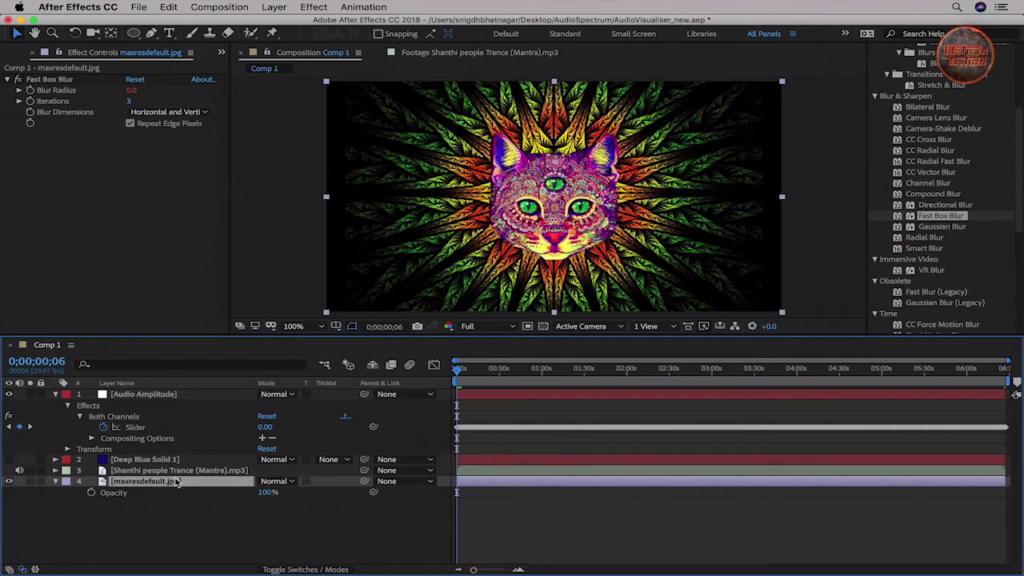
left_click(91, 493, "alt")
left_click_drag(298, 502, 133, 426)
type("100")
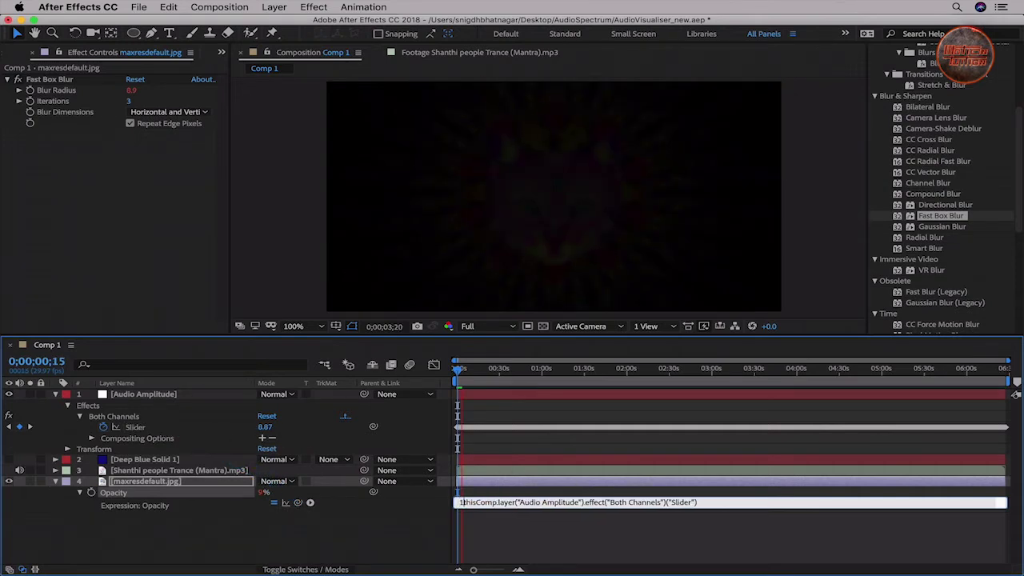
type("+")
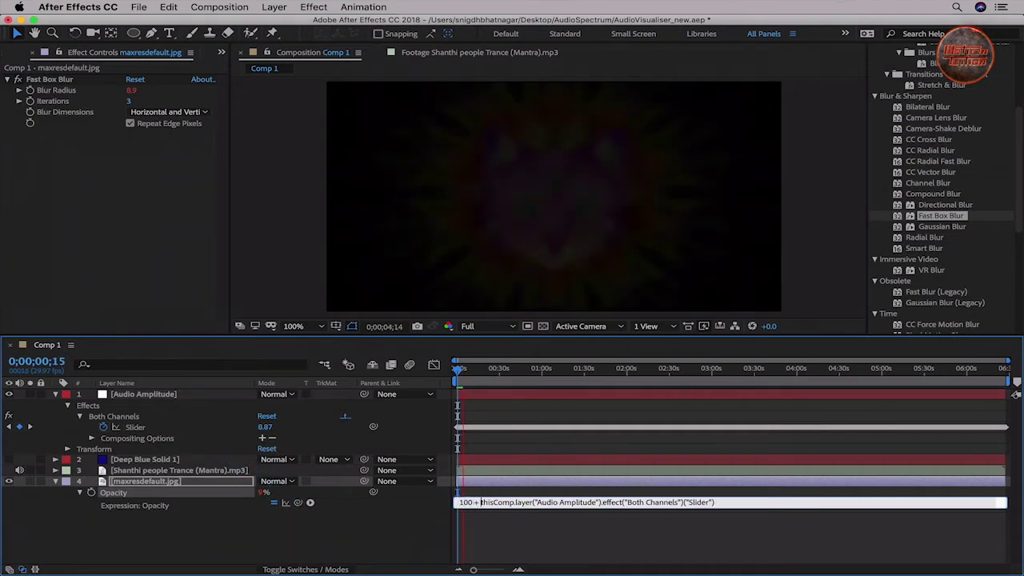
left_click(463, 374)
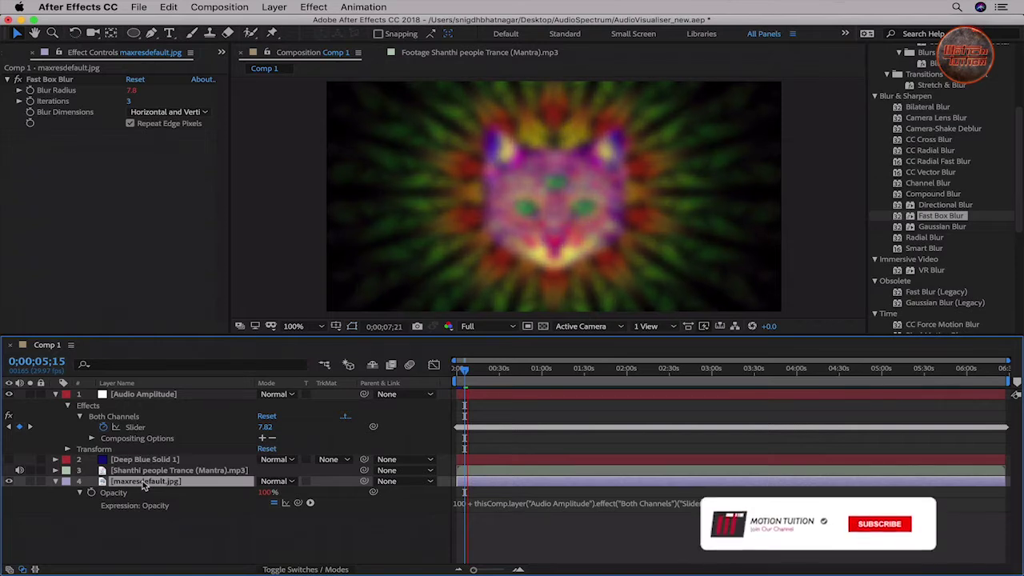
Wrap maxresdefault.jpg's Blur Radius expression in parentheses and multiply the Slider value by .25
key("e")
key("e")
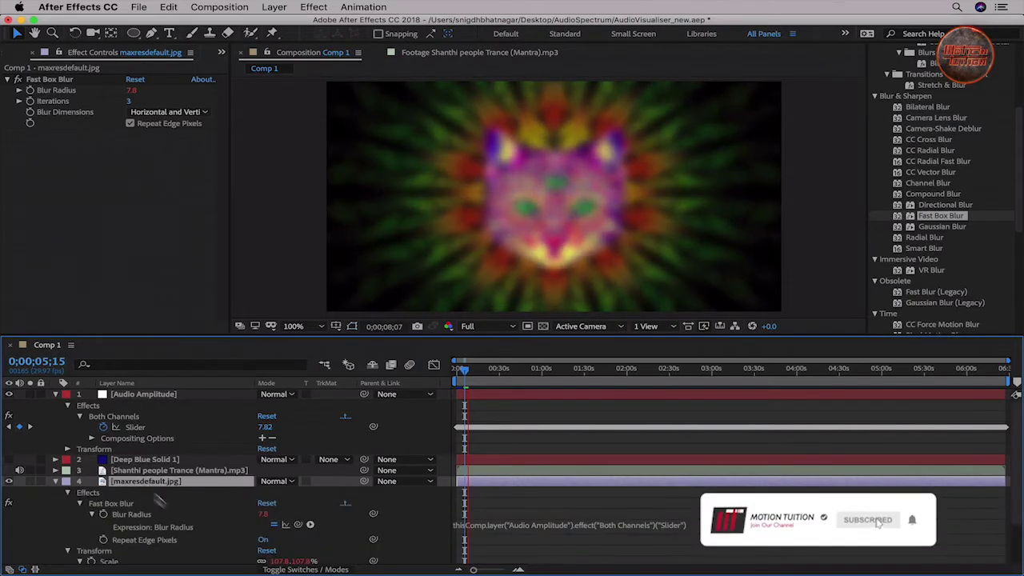
left_click(682, 525)
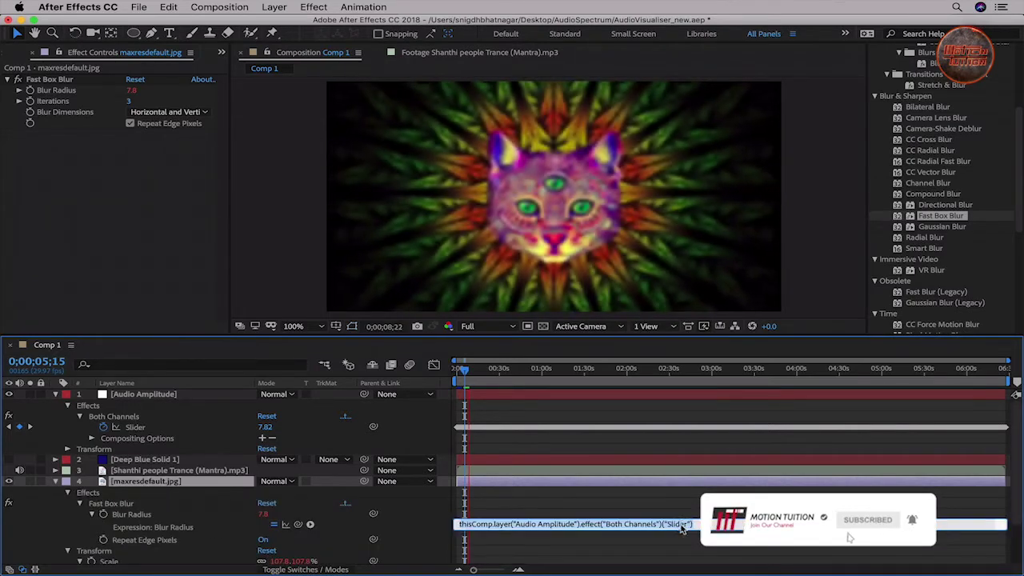
key("Up")
type("(")
key("Down")
type(")*")
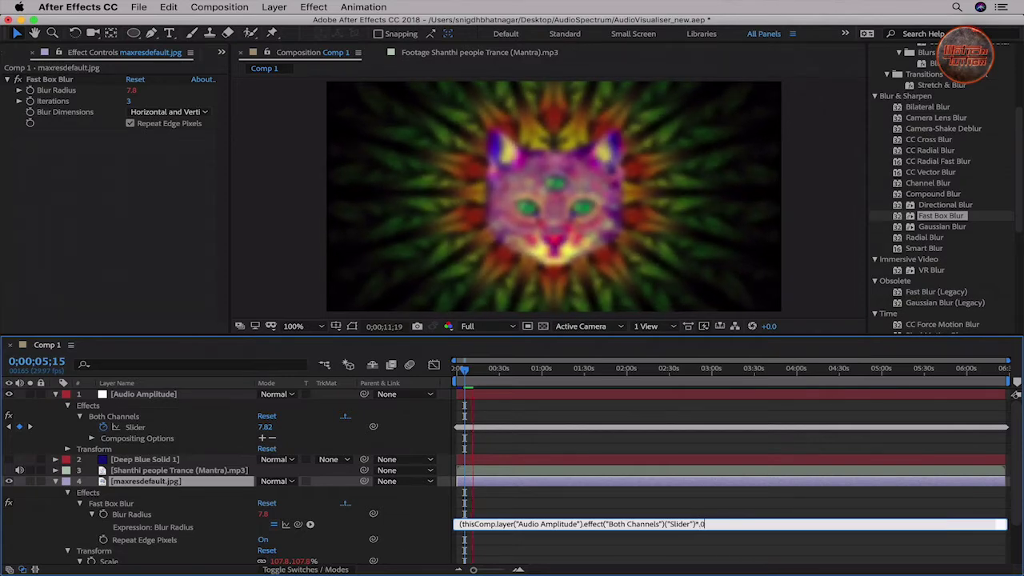
type(".02")
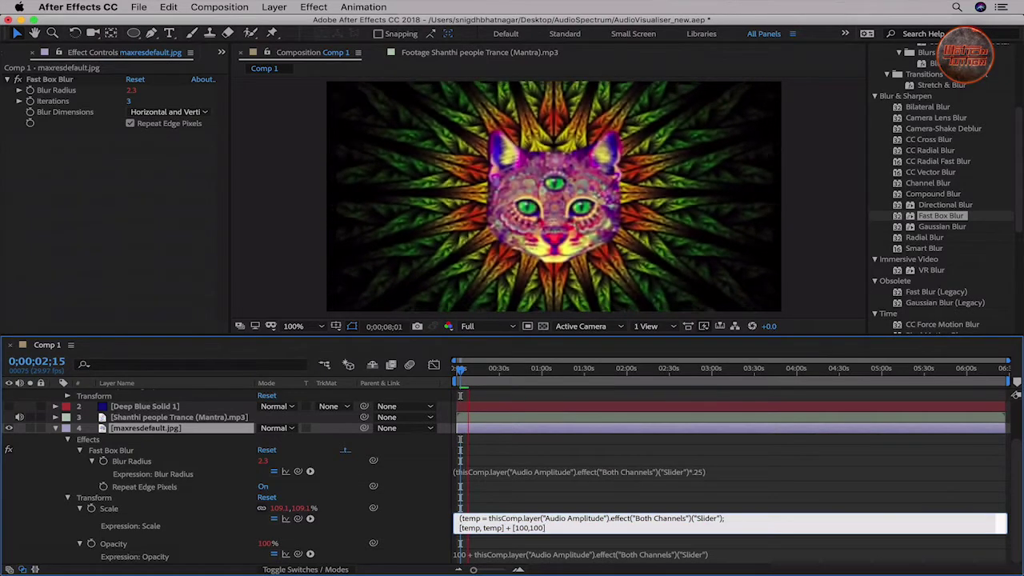
Try to enclose maxresdefault.jpg's Scale expression in parentheses with *.5 after [100,100]
type("*.5)")
key("KP_Enter")
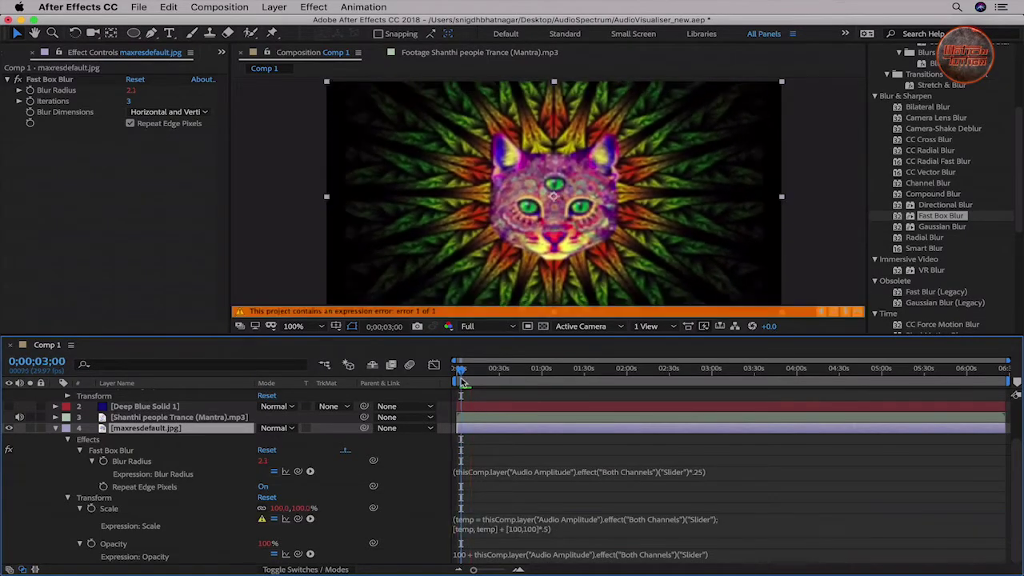
left_click(646, 320)
Enclose the Scale expression in curly braces instead of parentheses, keeping the *.5 multiplier, and preview the image
left_click(560, 528)
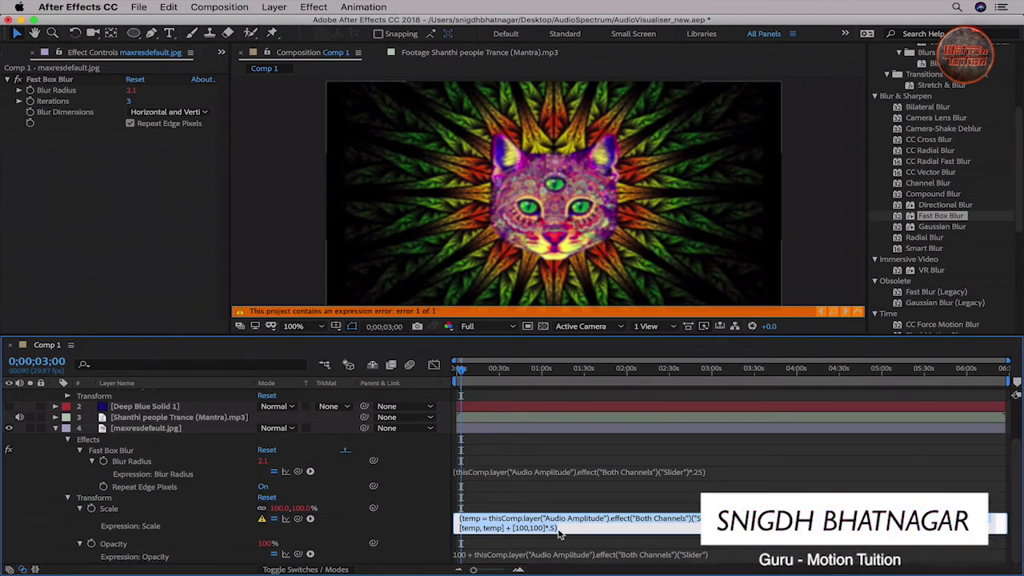
left_click(558, 529)
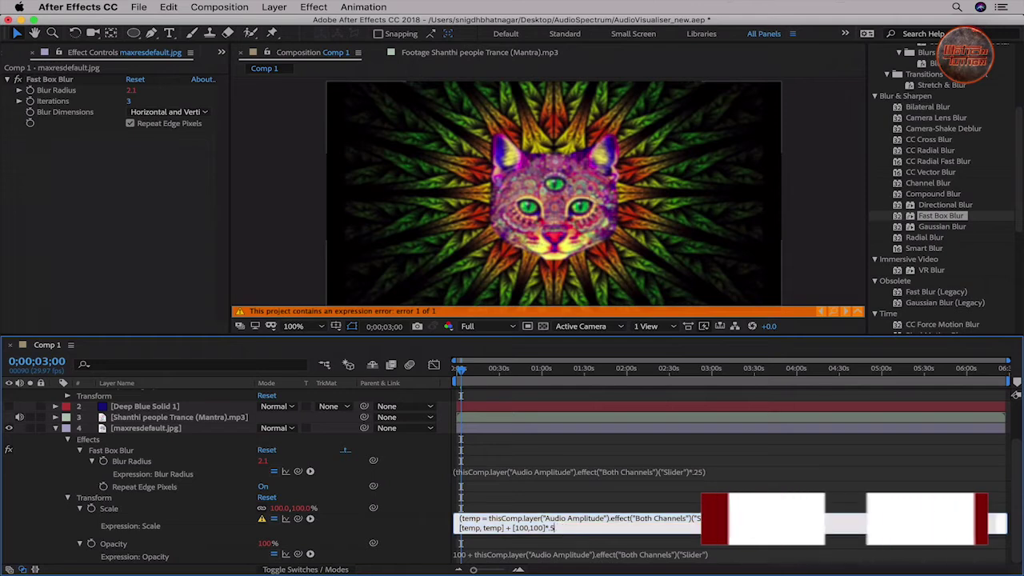
left_click(465, 377)
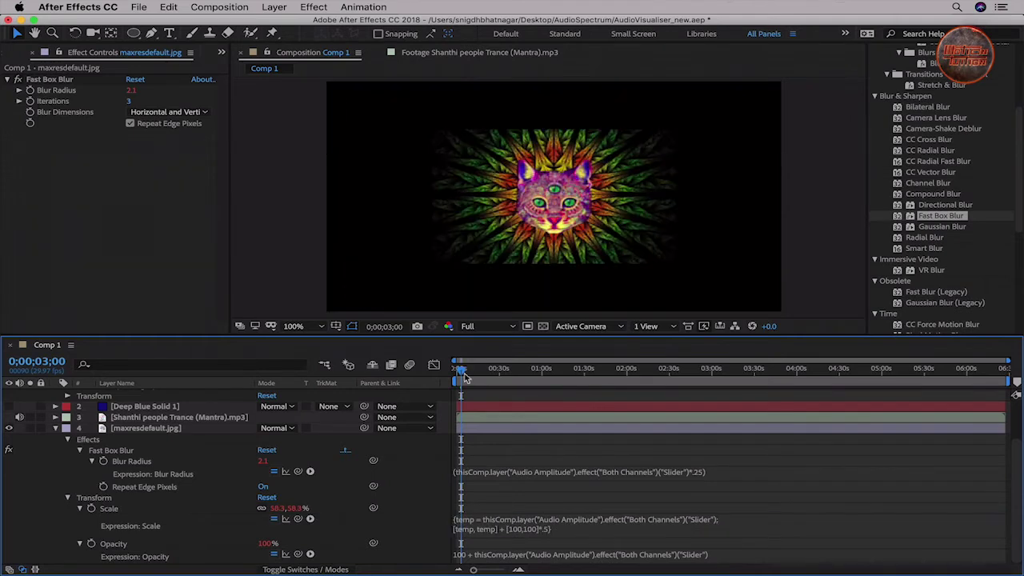
key("space")
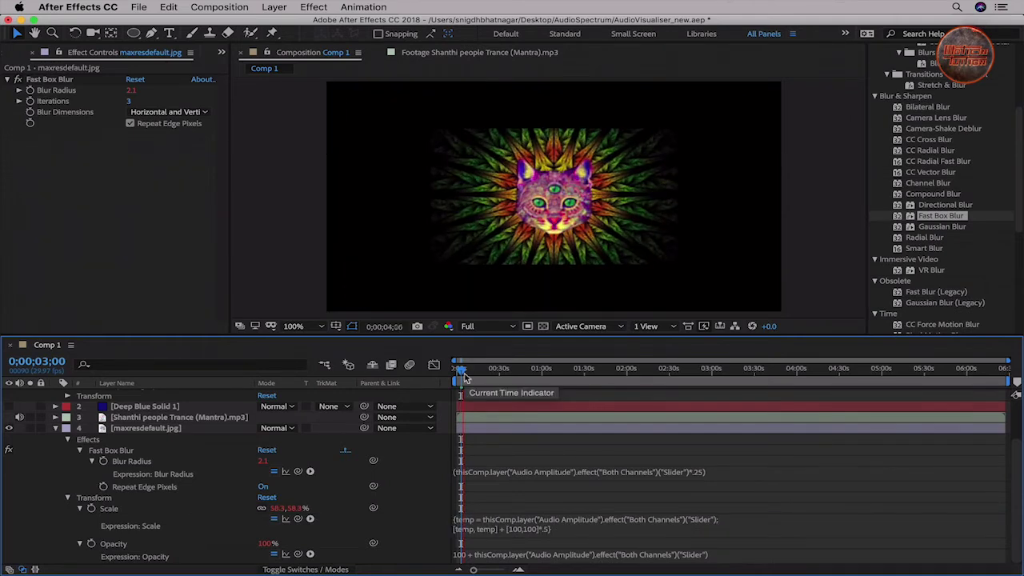
Replace the .5 multiplier in the Scale expression with 2 and apply it
left_click(549, 531)
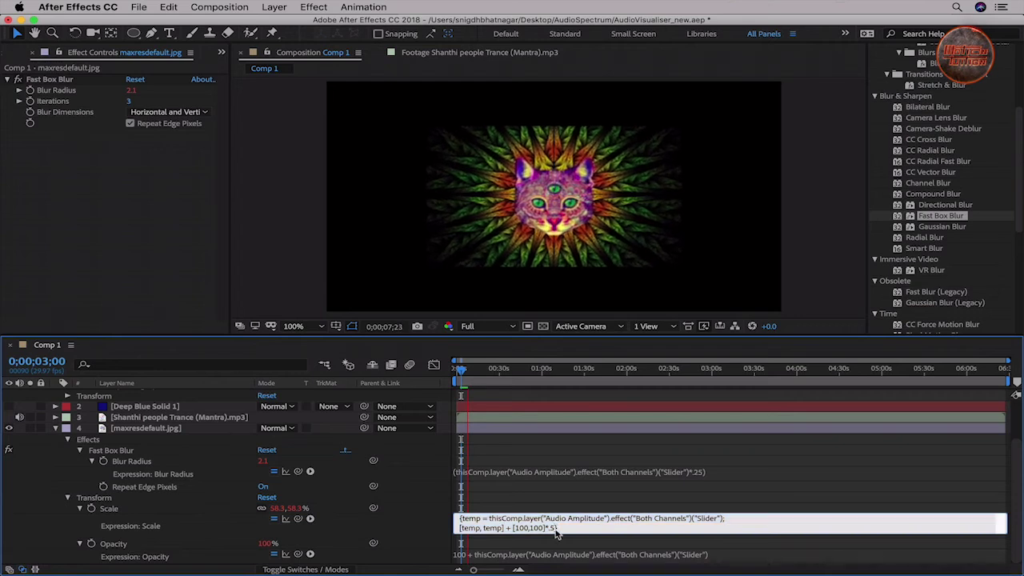
key("BackSpace")
key("BackSpace")
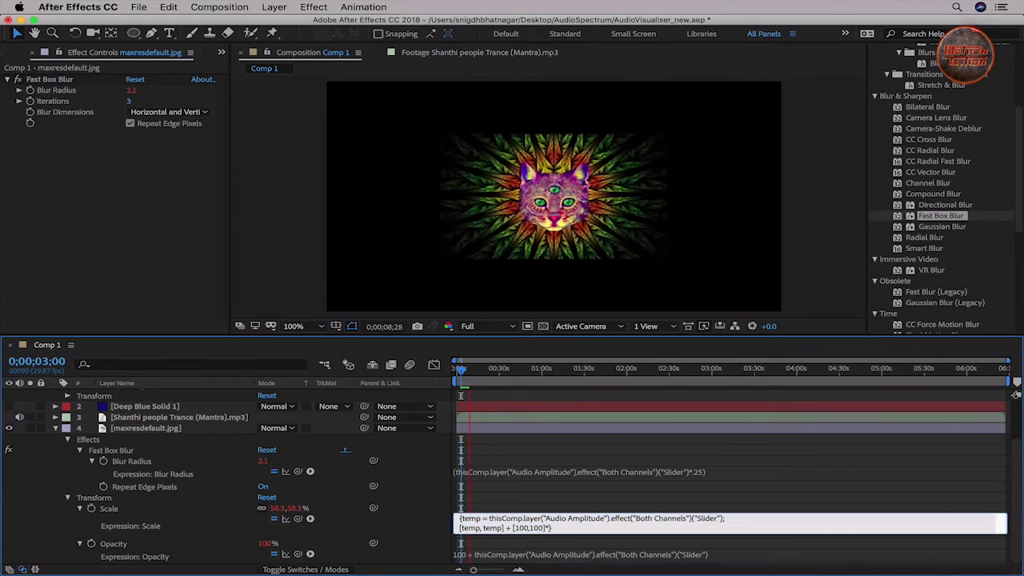
type("2")
key("KP_Enter")
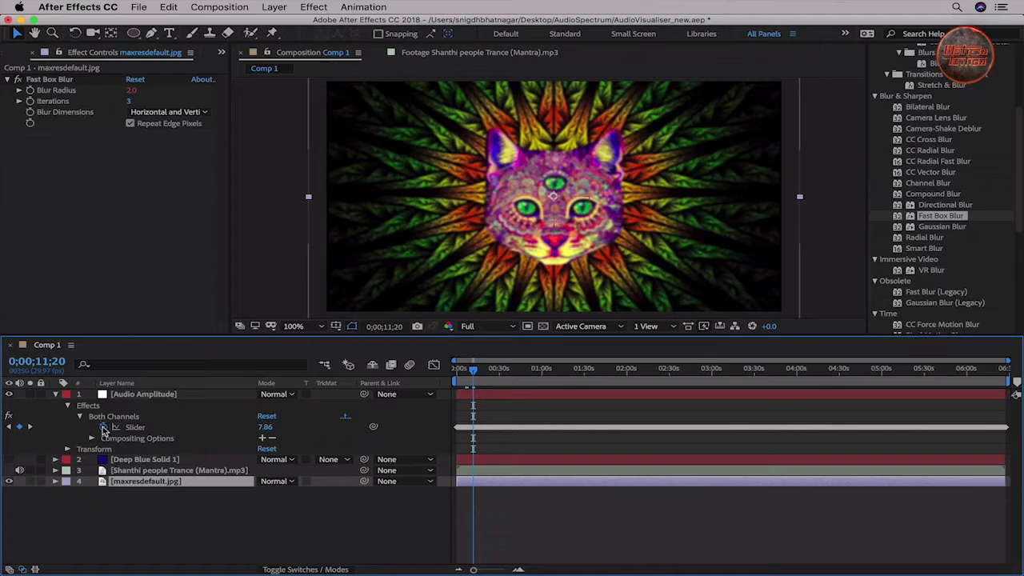
Add the expression linear(value,30,50,60,0) to Audio Amplitude's Both Channels Slider and preview the result
left_click(104, 430, "alt")
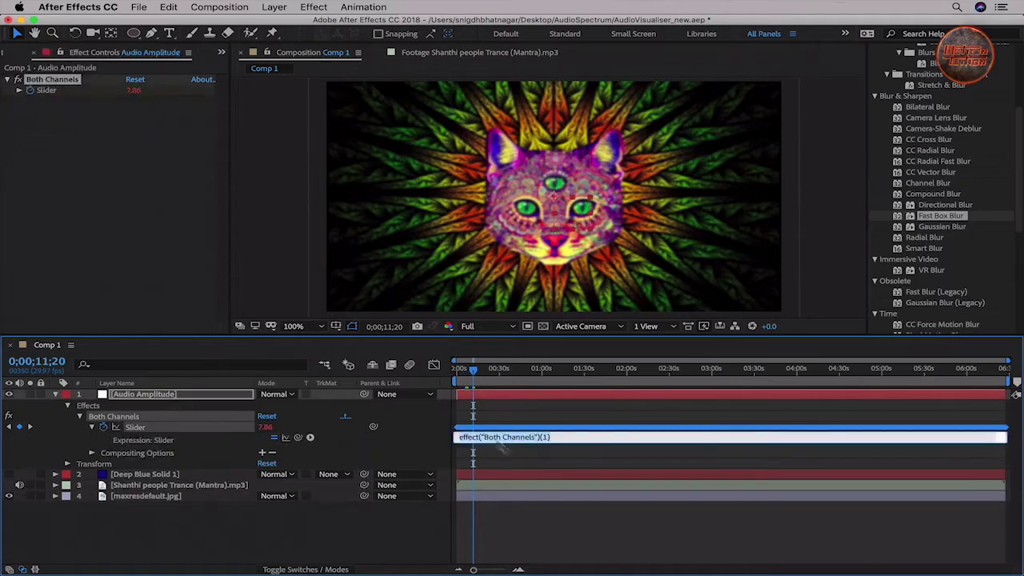
type("linear(value,30,50,60,0")
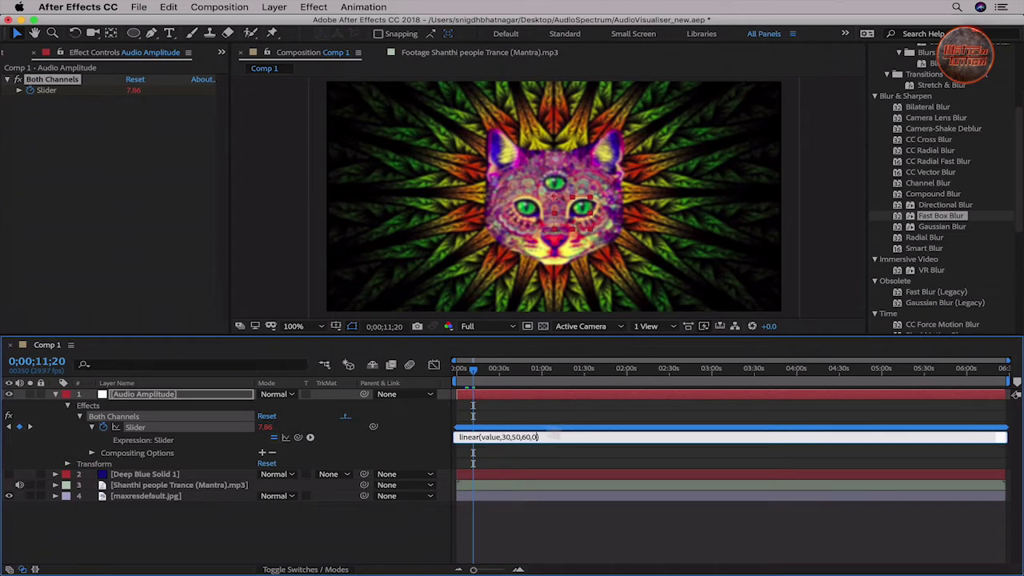
left_click(475, 376)
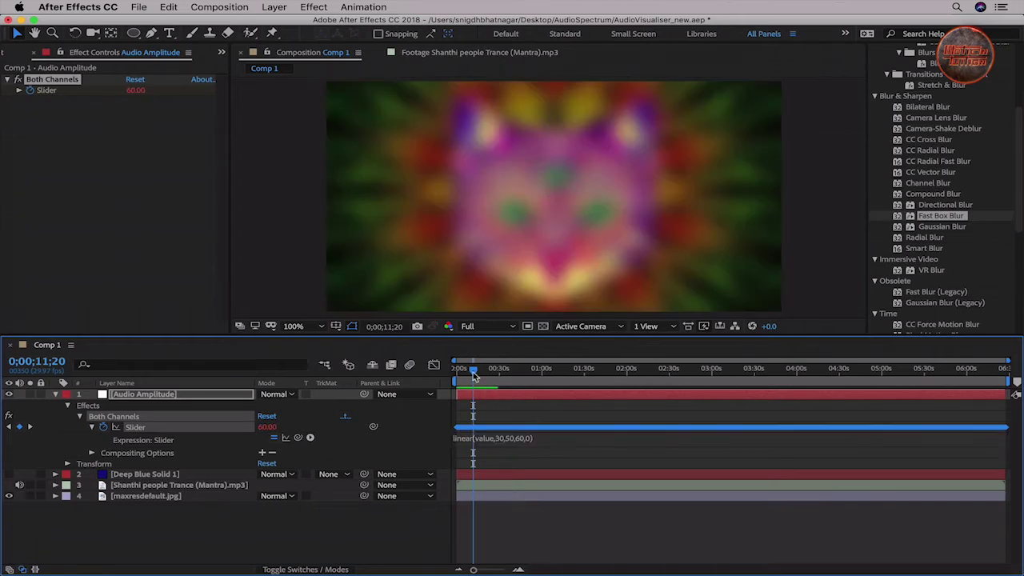
key("space")
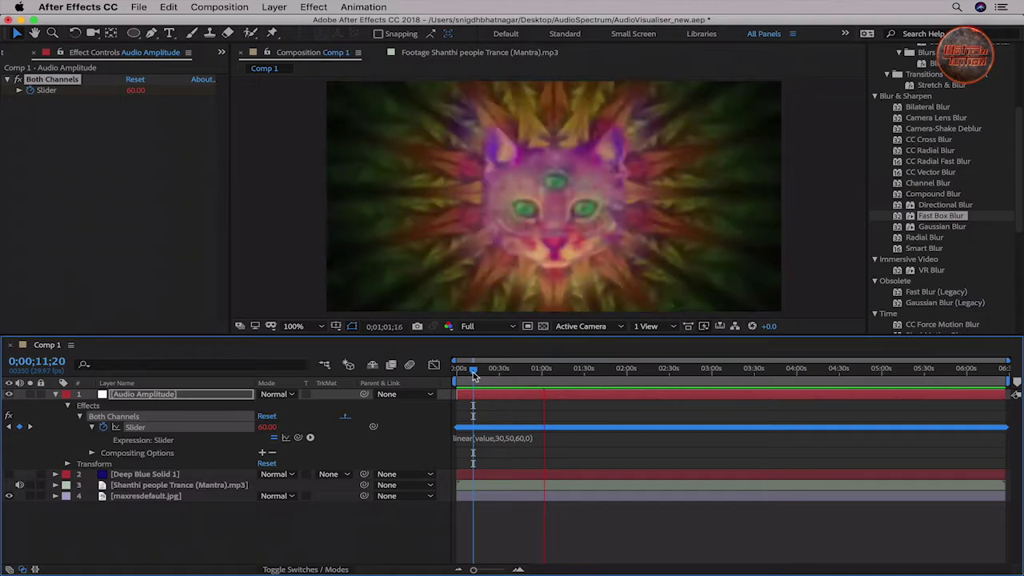
key("space")
key("space")
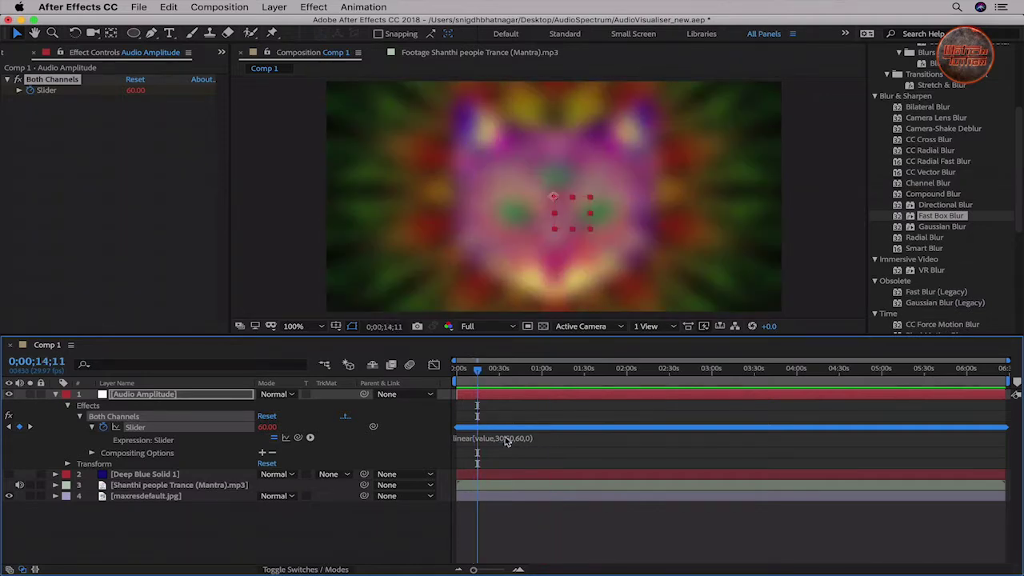
Change the Both Channels Slider expression to linear(value,0,50,25,100) and move the current time to 0;00;22;27
left_click(513, 437)
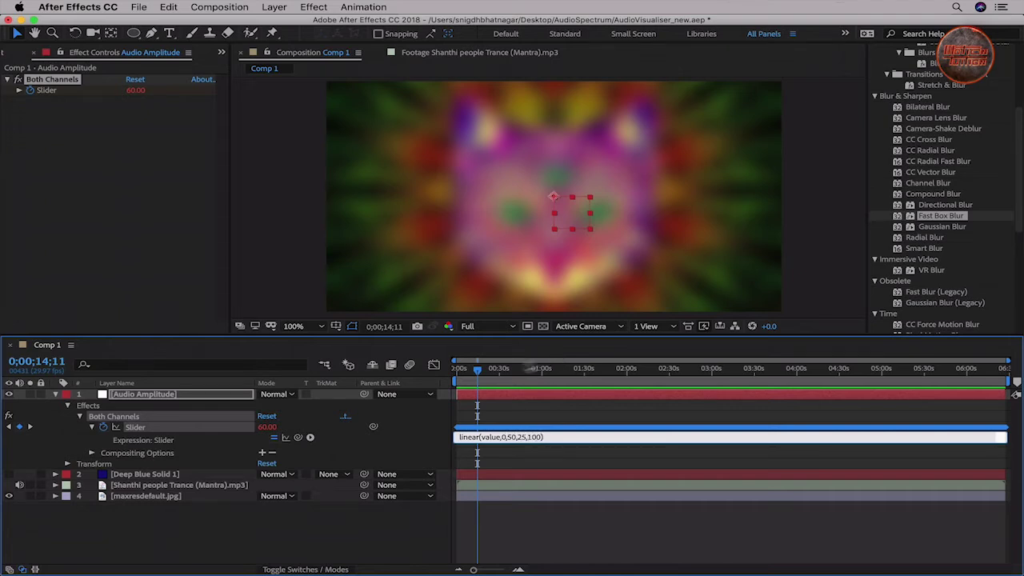
left_click(484, 369)
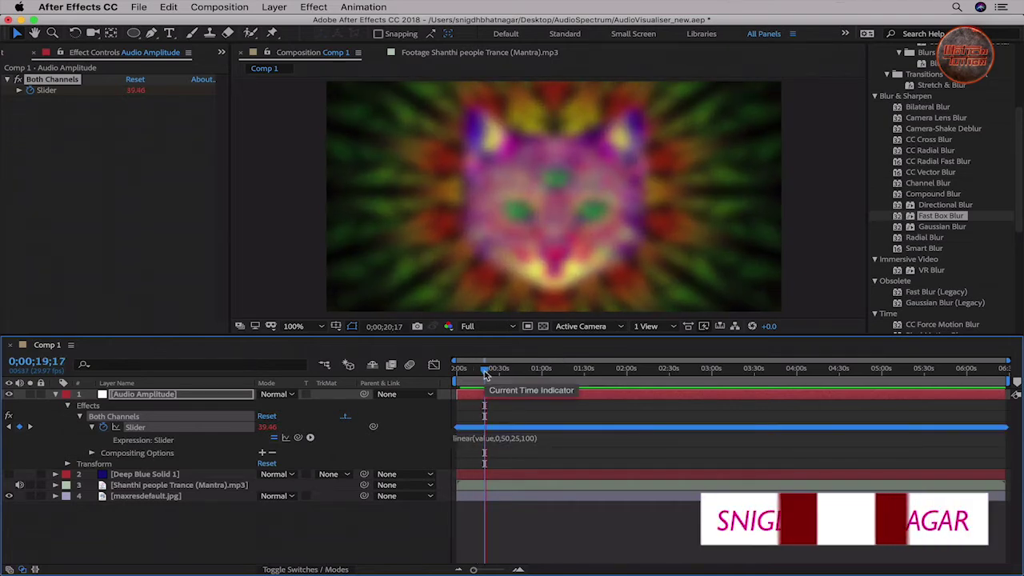
left_click_drag(484, 373, 489, 373)
Replace value in the Slider's linear expression with a link to effect("Both Channels")("Slider")
left_click(497, 437)
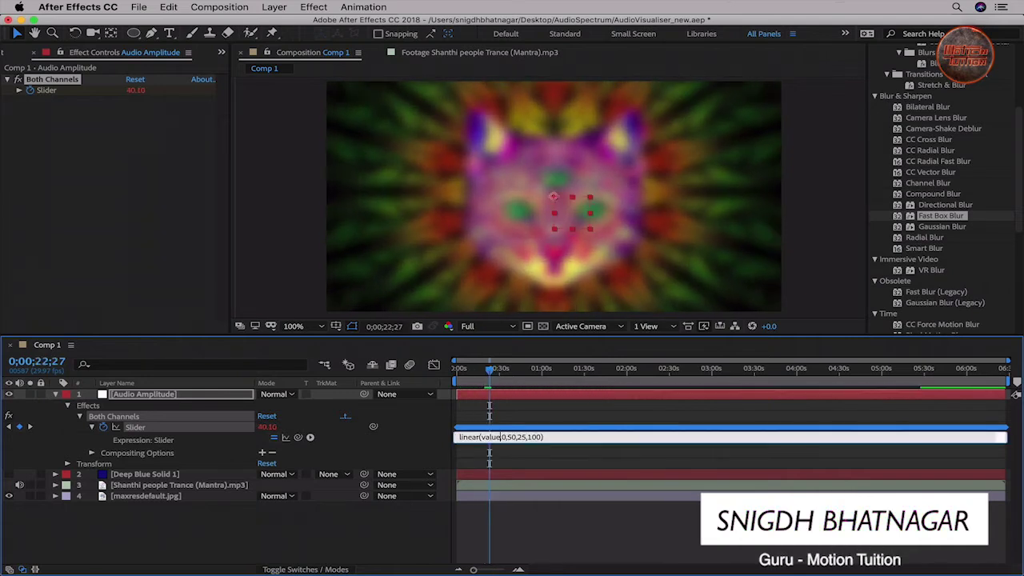
key("BackSpace")
key("BackSpace")
key("BackSpace")
key("BackSpace")
key("BackSpace")
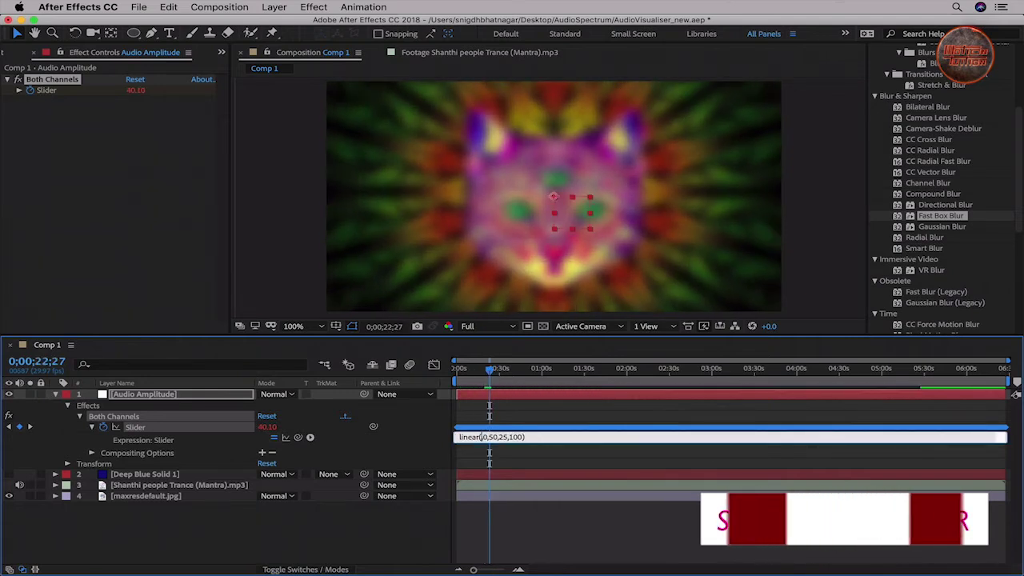
left_click_drag(297, 437, 182, 431)
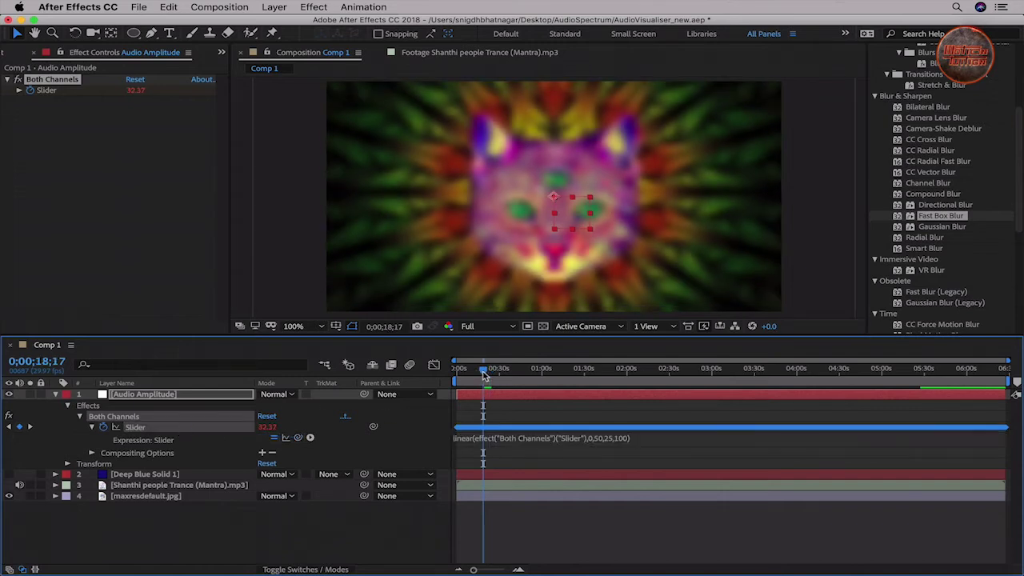
Select the Deep Blue Solid 1 layer and turn its visibility on
left_click(125, 475)
left_click(9, 474)
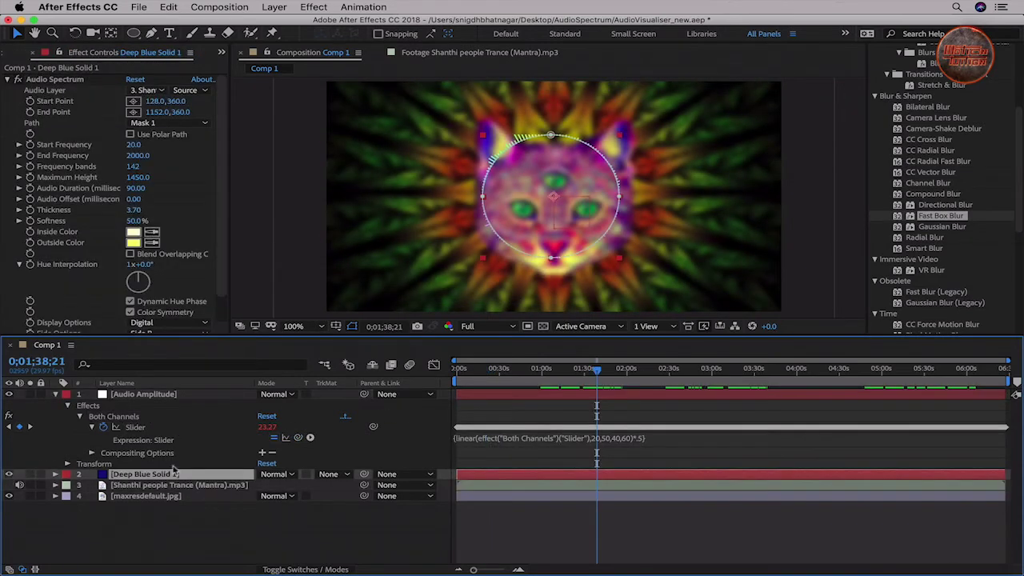
Move the Deep Blue Solid 1 layer above Audio Amplitude to the top of the layer stack
left_click_drag(166, 477, 166, 436)
left_click_drag(167, 398, 168, 394)
Add the expression wiggle(2,6) to the Position of the maxresdefault.jpg layer and preview the movement
left_click(176, 426)
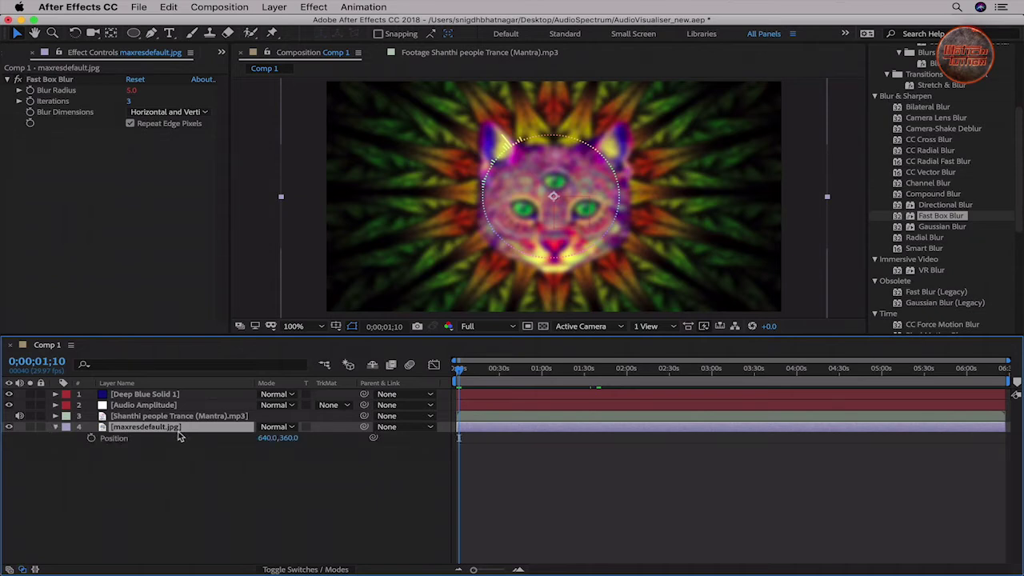
left_click(91, 437, "alt")
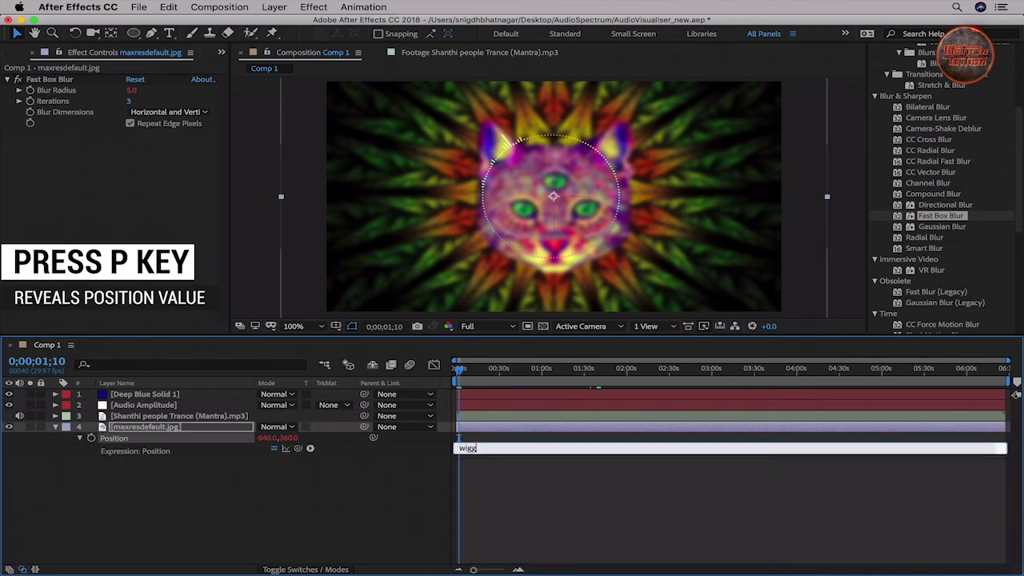
type("wiggle(2,6")
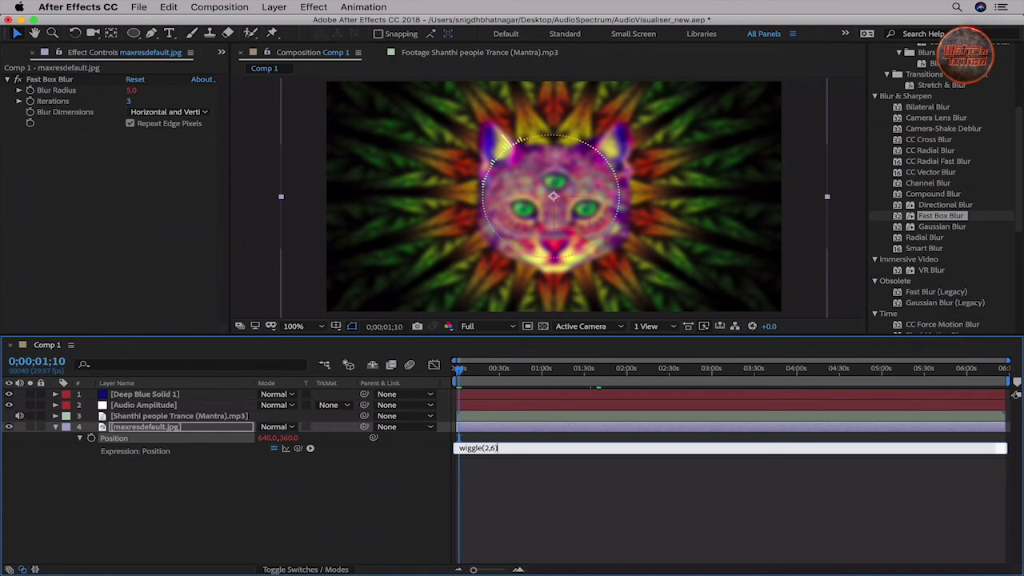
left_click(464, 374)
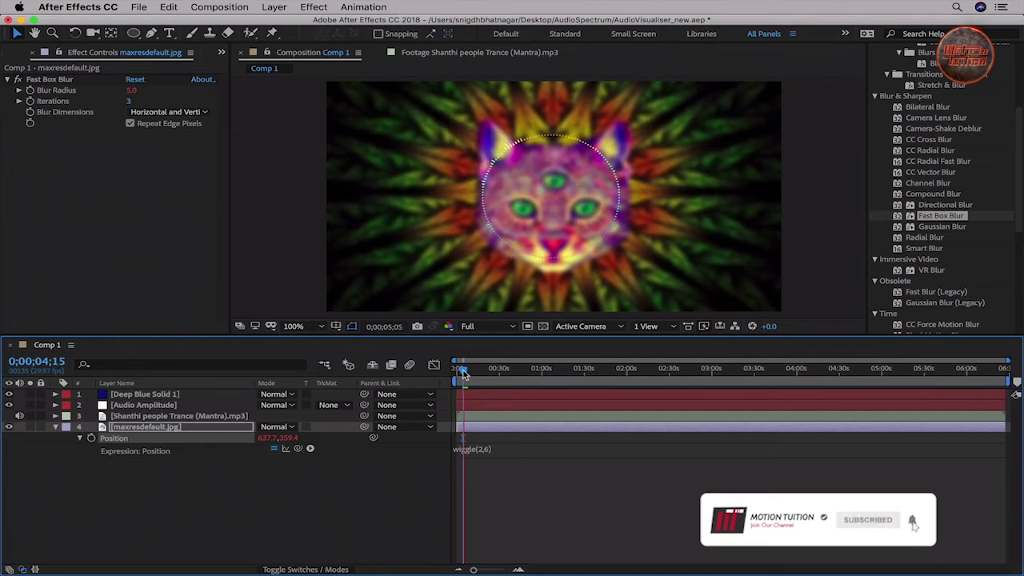
left_click(464, 371)
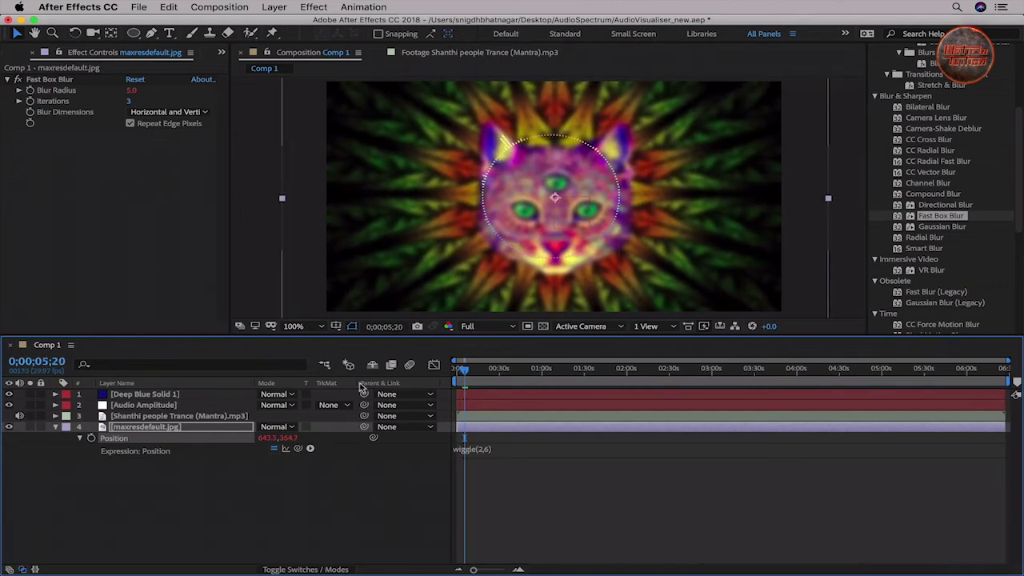
Create a new text layer in the composition containing 00:00
right_click(88, 480)
mouse_move(112, 402)
left_click(290, 451)
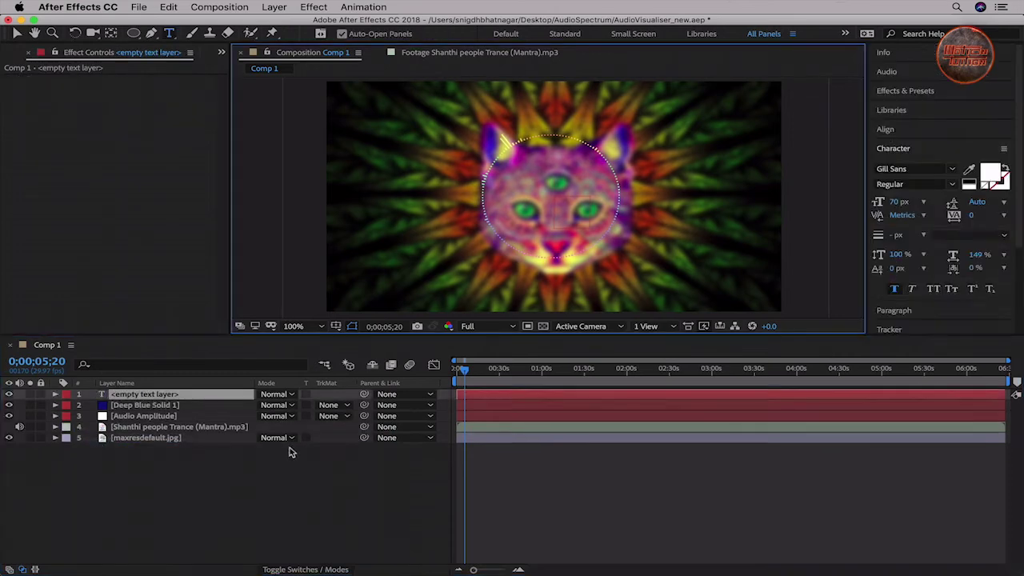
type("00:00")
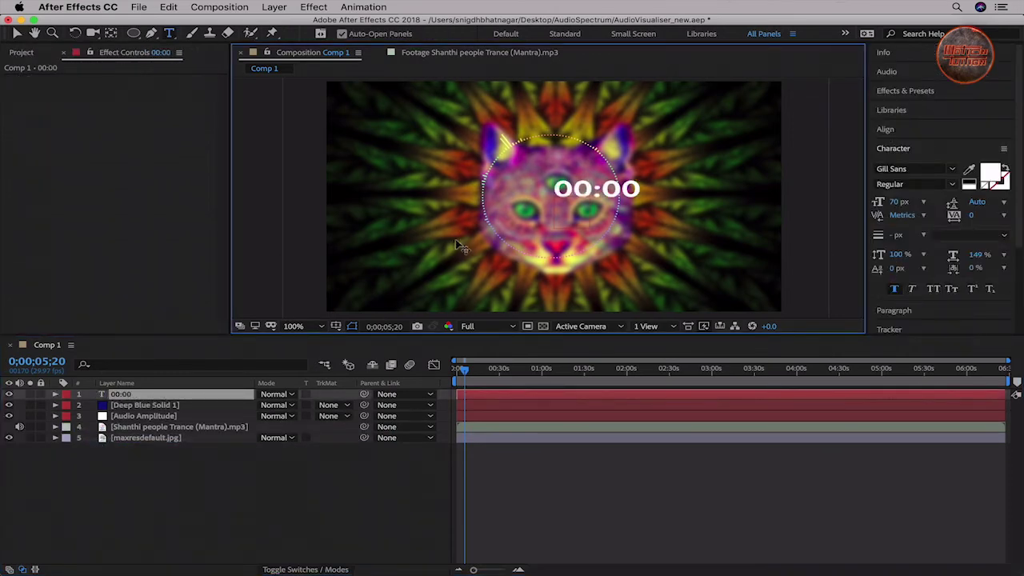
Set the 00:00 text's font to Bebas Neue and center it within the circular spectrum at position 536,392
left_click(278, 393)
left_click(180, 493)
left_click(921, 168)
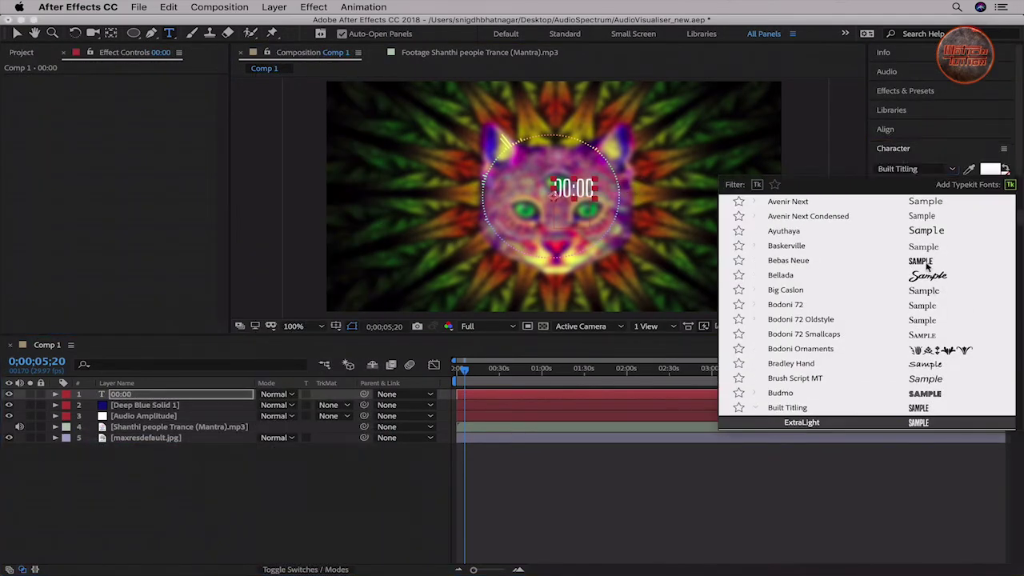
left_click(927, 266)
key("p")
left_click_drag(288, 405, 290, 316)
Enable an expression on the Source Text property of the 00:00 layer
left_click(55, 393)
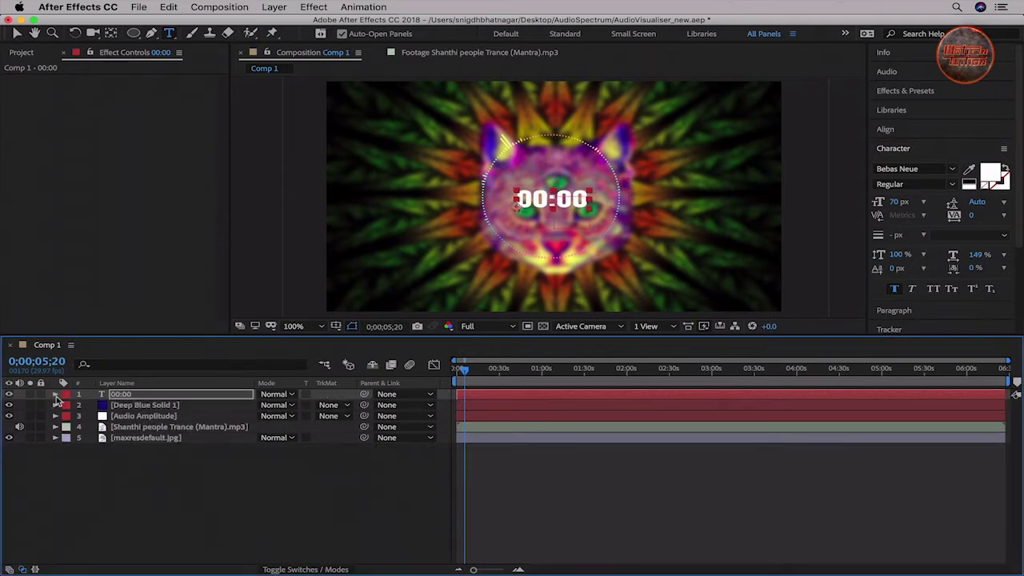
left_click(55, 394)
left_click(91, 416, "alt")
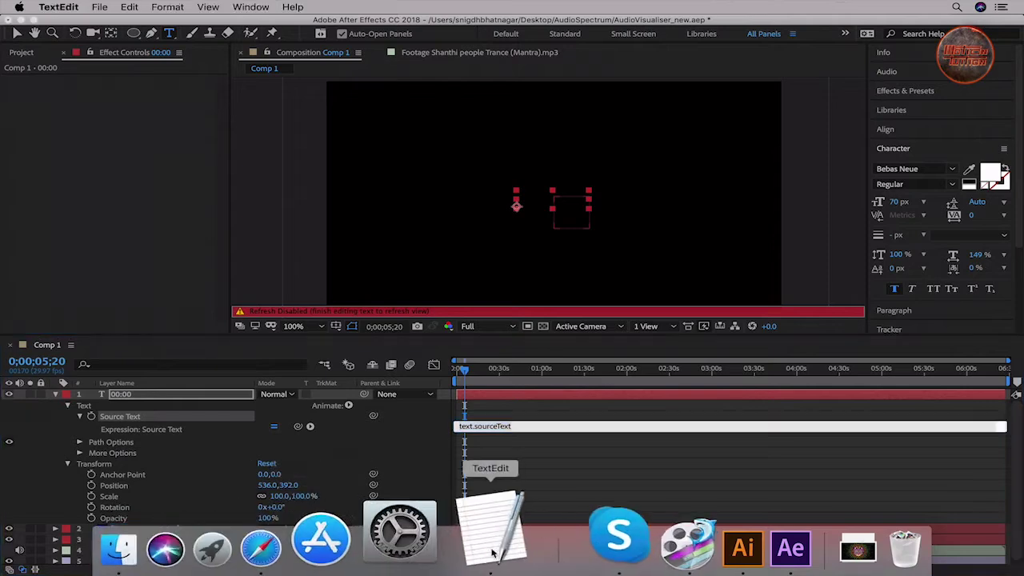
Switch to TextEdit, open a recent document and copy all of the timer expression code
left_click(488, 527)
left_click(99, 7)
mouse_move(160, 46)
left_click(405, 61)
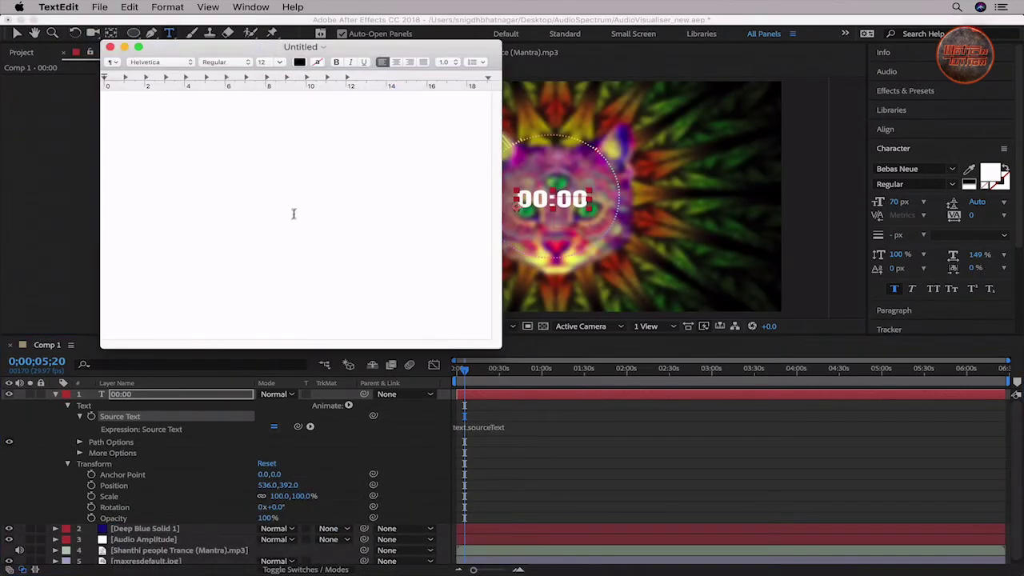
key("super+a")
Replace the 00:00 layer's Source Text expression with the copied timer code and preview the counting timer
left_click(95, 422)
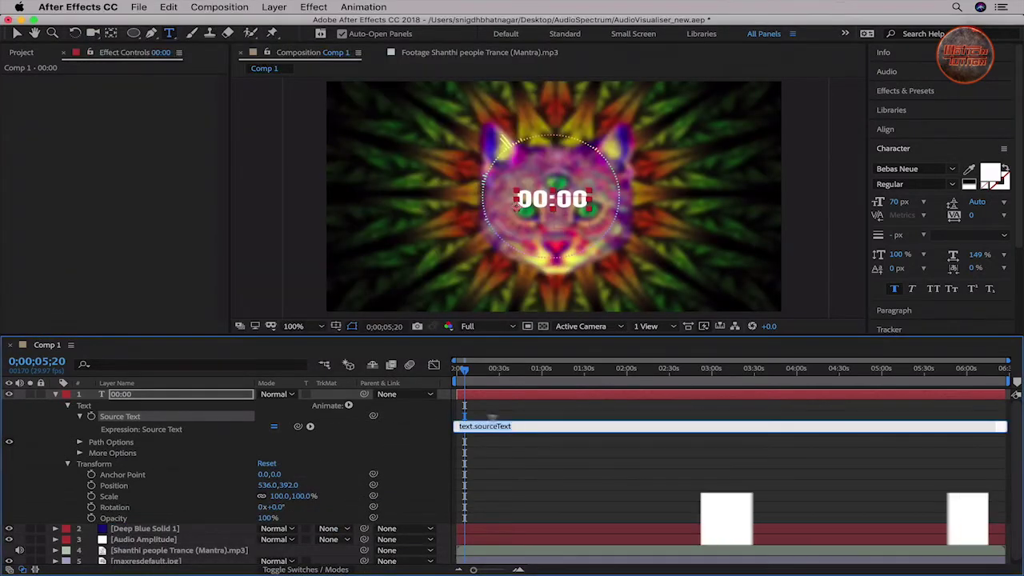
key("super+v")
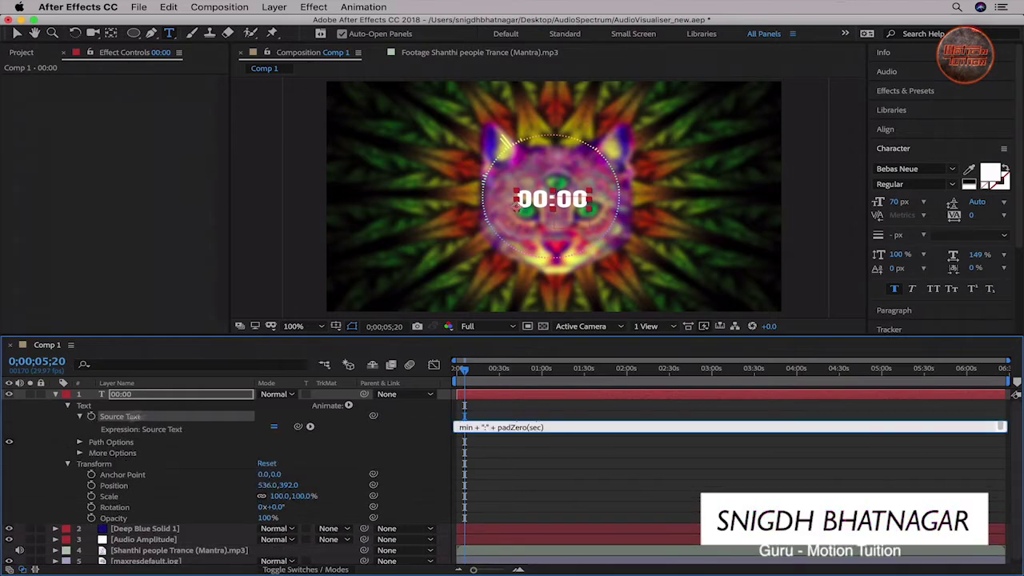
left_click(462, 376)
key("space")
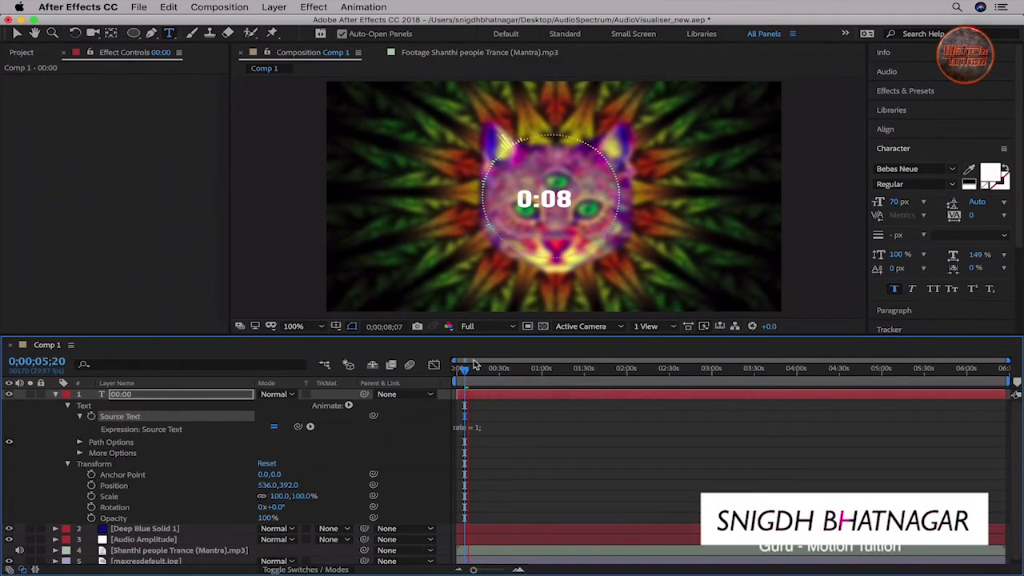
left_click(68, 406)
left_click(145, 398)
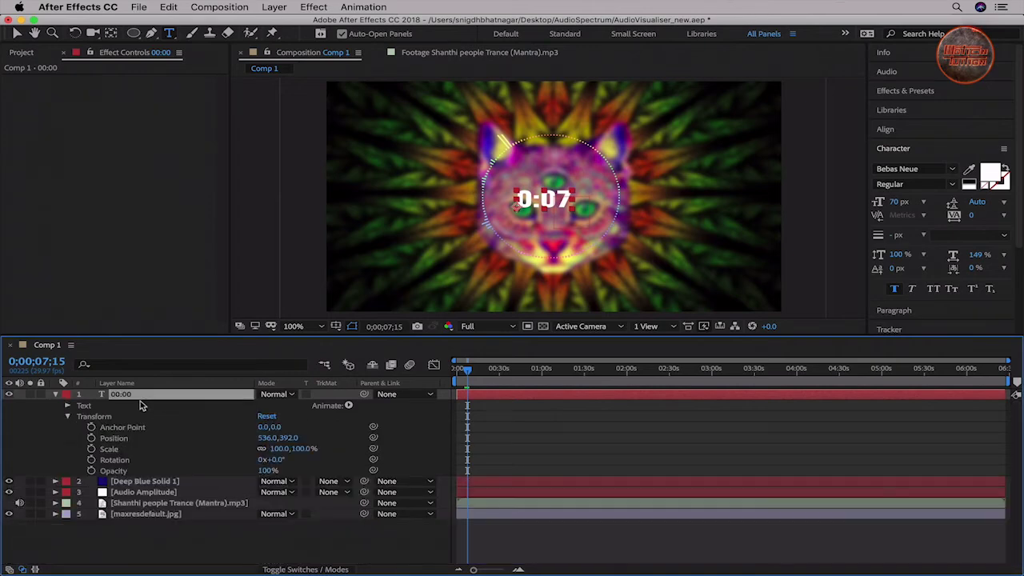
left_click(55, 395)
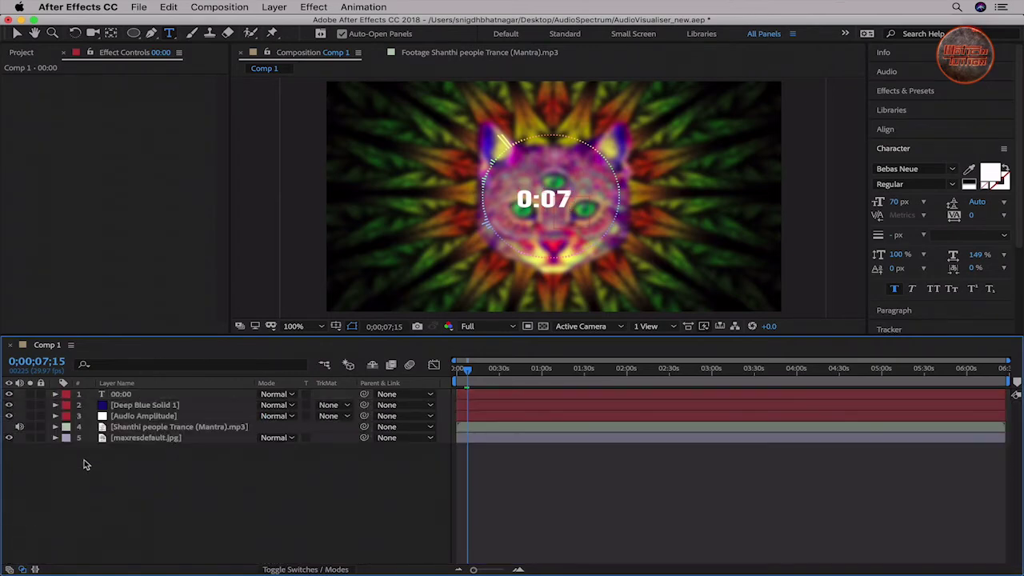
Duplicate the Deep Blue Solid 1 layer and delete the duplicate's mask
left_click(124, 406)
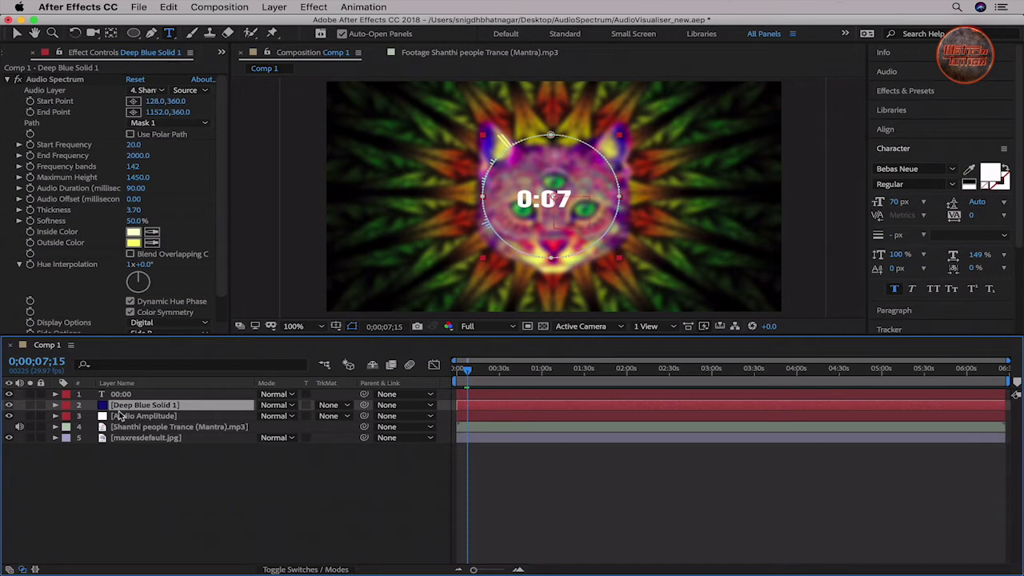
key("super+d")
key("Delete")
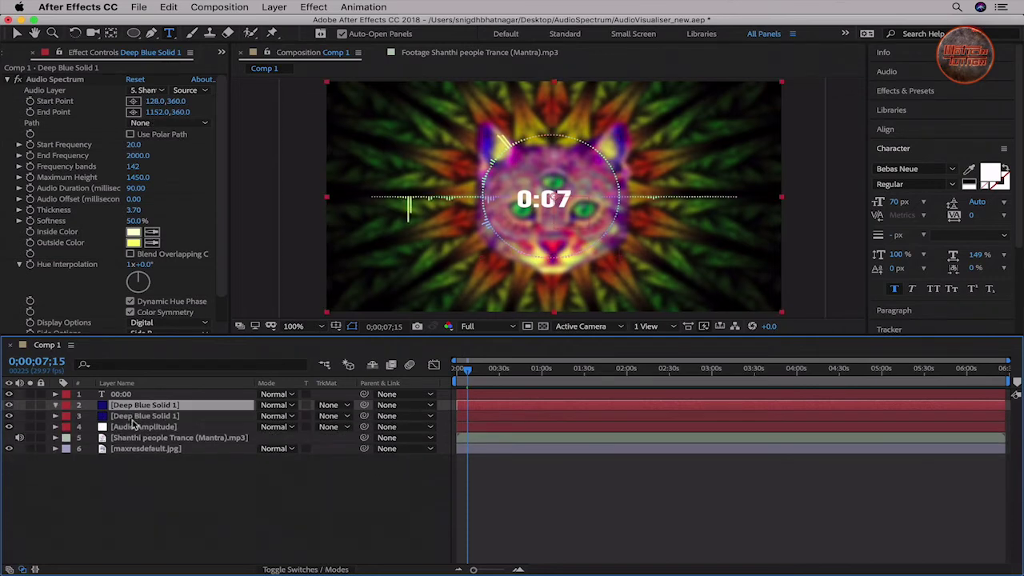
Set the duplicate spectrum's Side Options to Side A and move its layer to position 640,651
scroll(184, 316, "down", 2)
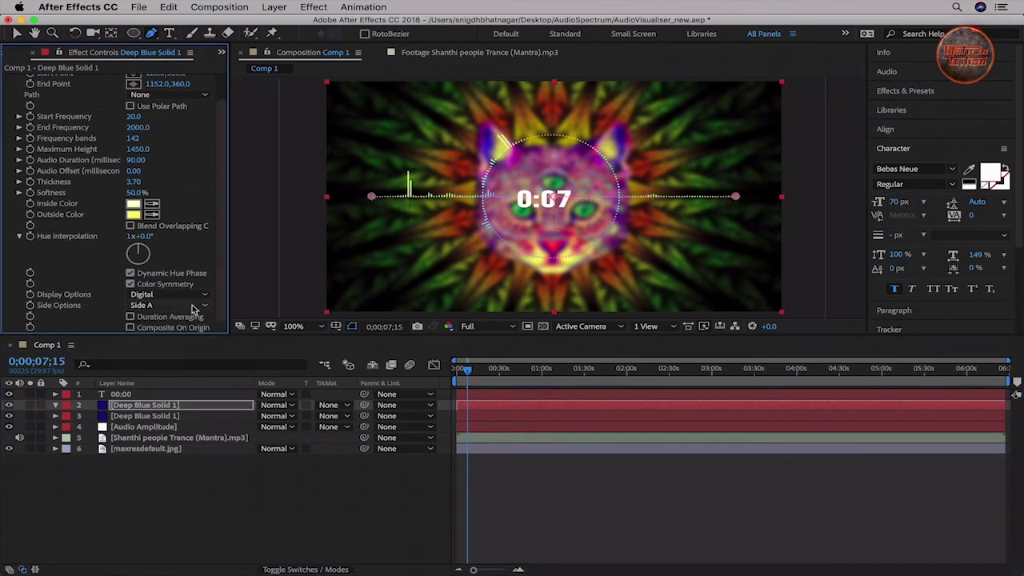
left_click(195, 404)
key("p")
left_click_drag(285, 416, 502, 406)
Create a new shape layer and add a rectangle path to its contents
right_click(144, 496)
mouse_move(160, 434)
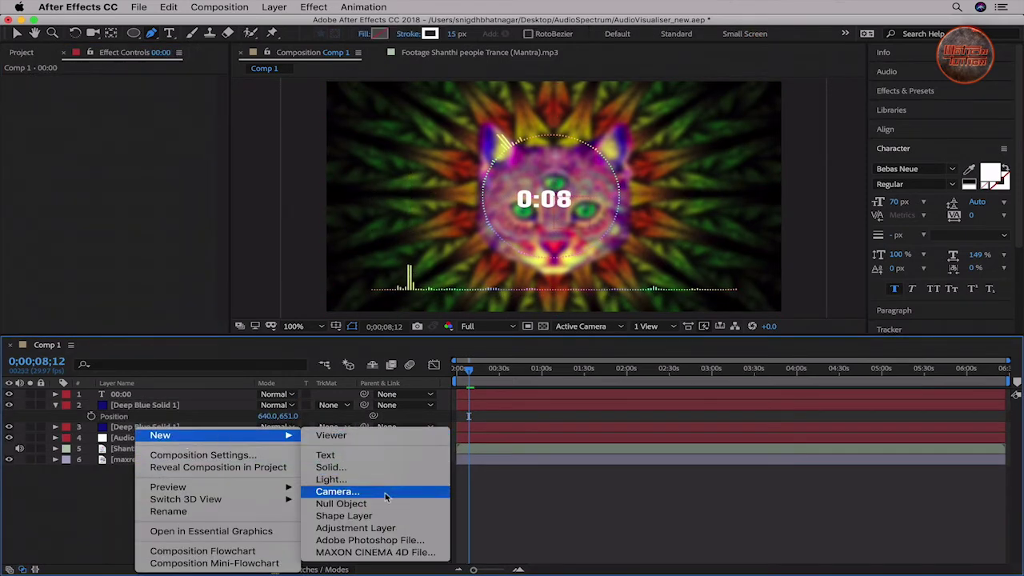
left_click(380, 519)
left_click_drag(134, 33, 194, 36)
left_click(504, 33)
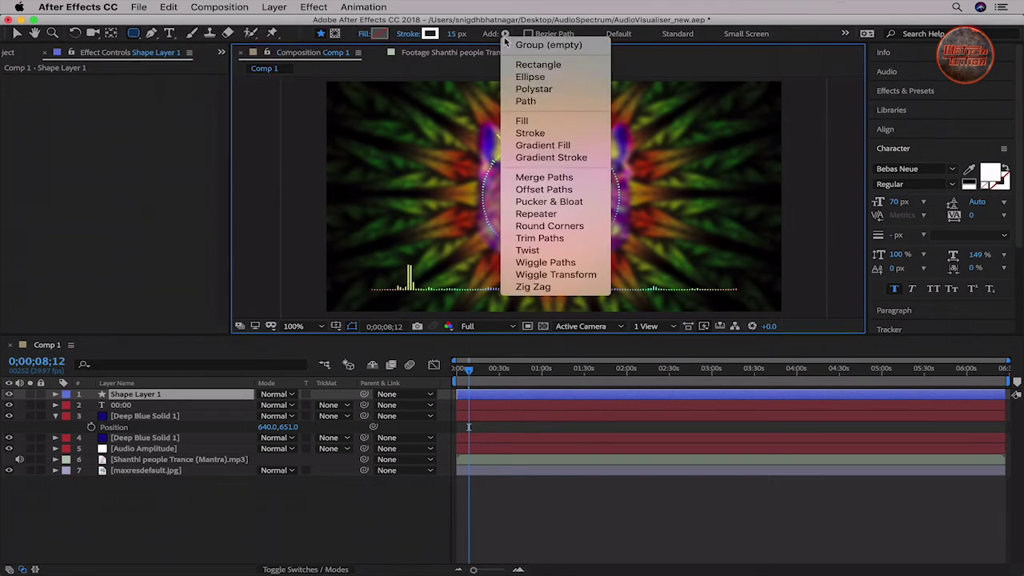
left_click(559, 64)
left_click(80, 418)
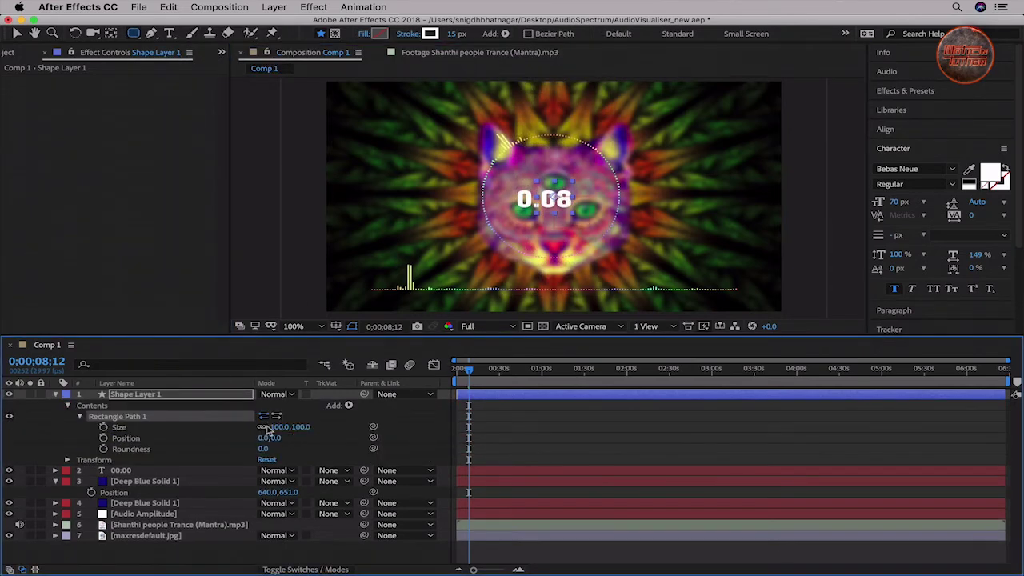
Size Rectangle Path 1 to 1025 by 31 at position 0,267 and add a white 2 px stroke
left_click_drag(279, 428, 339, 438)
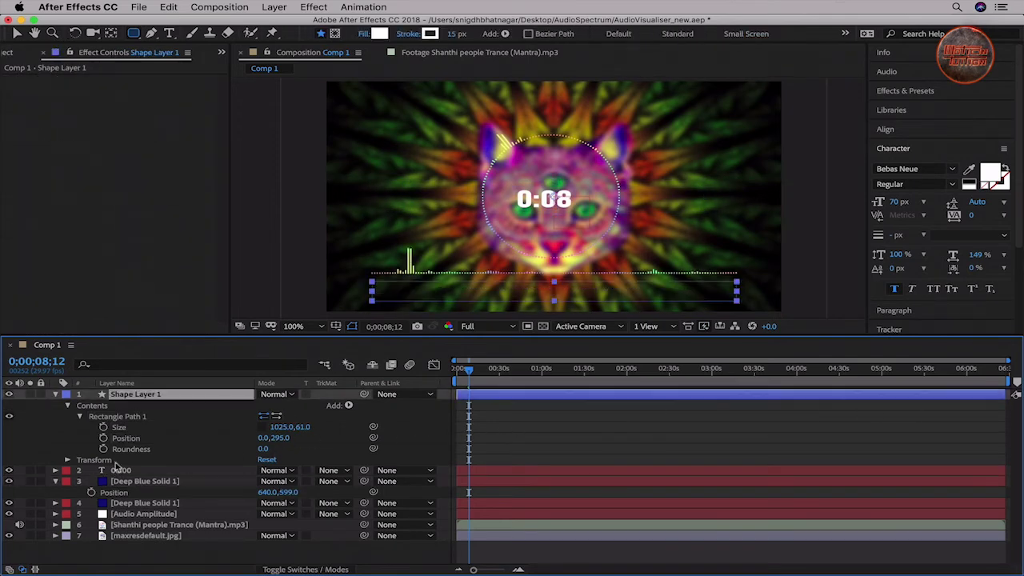
left_click(349, 405)
left_click(369, 409)
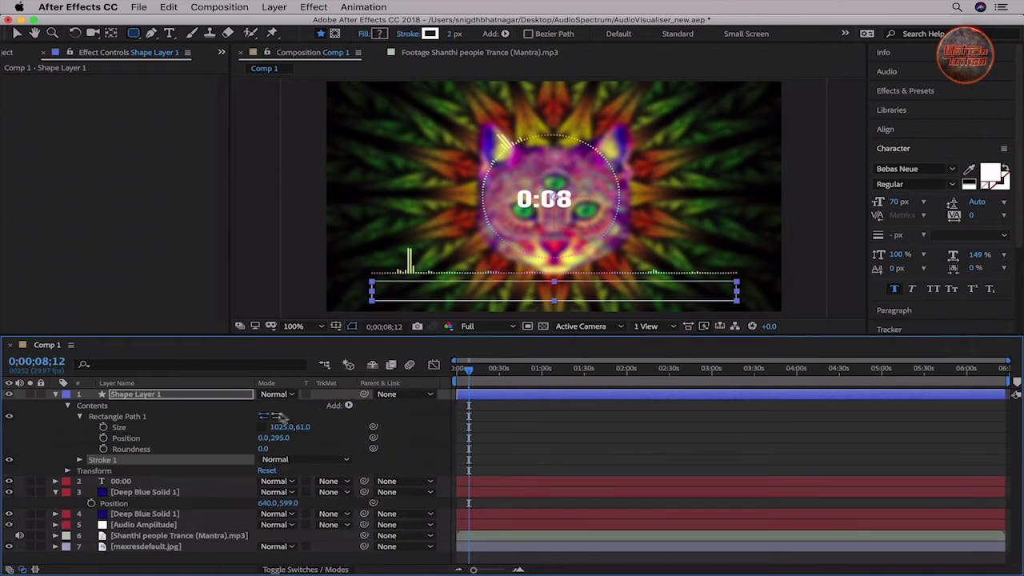
left_click_drag(304, 427, 266, 442)
Add a second rectangle path to Shape Layer 1, sized 1006 by 19 at position 0,267, inside the first
left_click(117, 416)
left_click(349, 405)
left_click(364, 341)
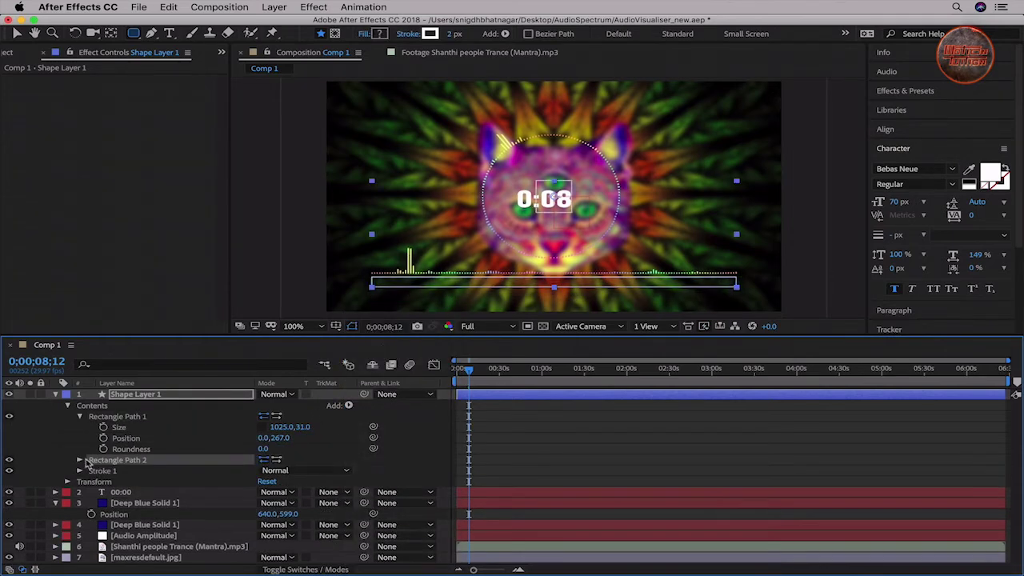
left_click(278, 470)
type("1020")
key("Tab")
type("30")
key("Return")
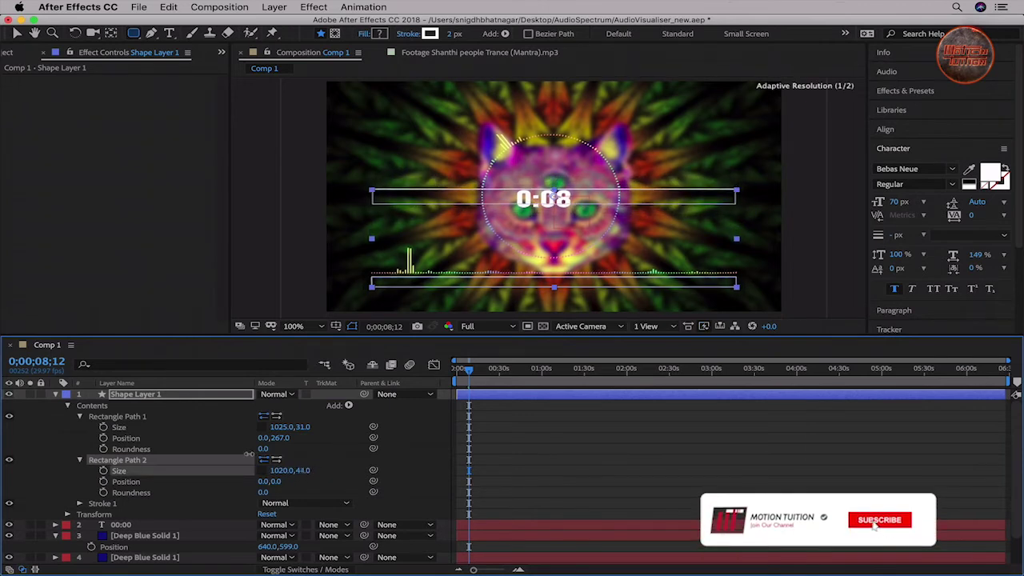
left_click_drag(284, 481, 458, 467)
mouse_move(281, 481)
left_mouse_down()
mouse_move(306, 481)
mouse_move(266, 483)
left_mouse_up()
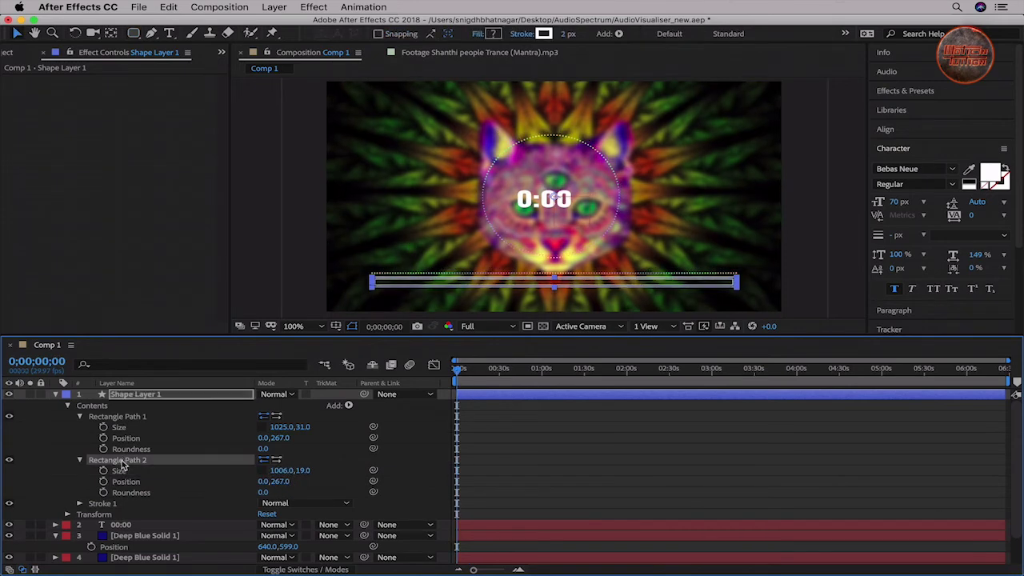
Convert Rectangle Path 2 to a Bezier path and keyframe its full-width Path at the end of the composition
right_click(122, 466)
left_click(142, 475)
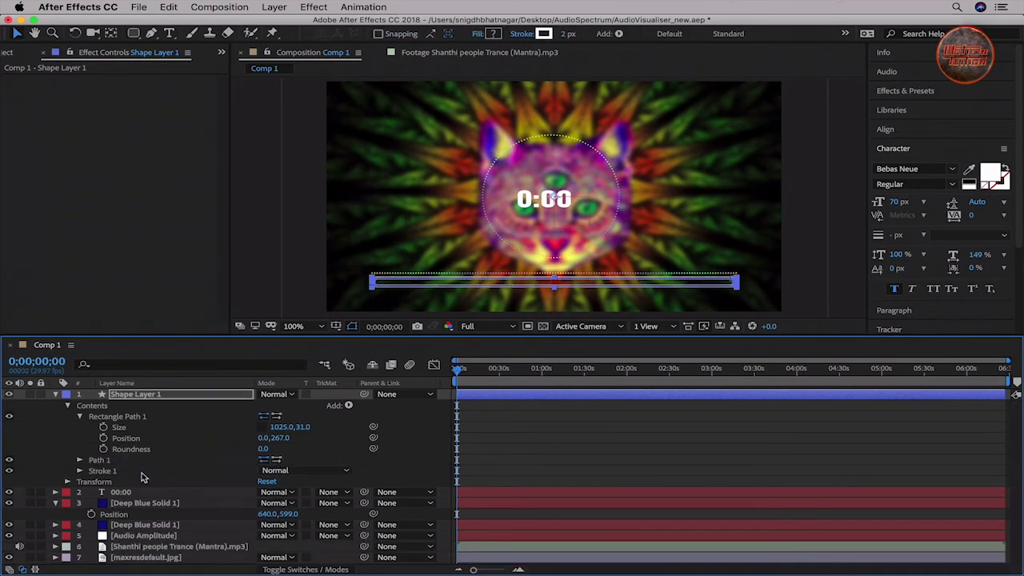
left_click(80, 461)
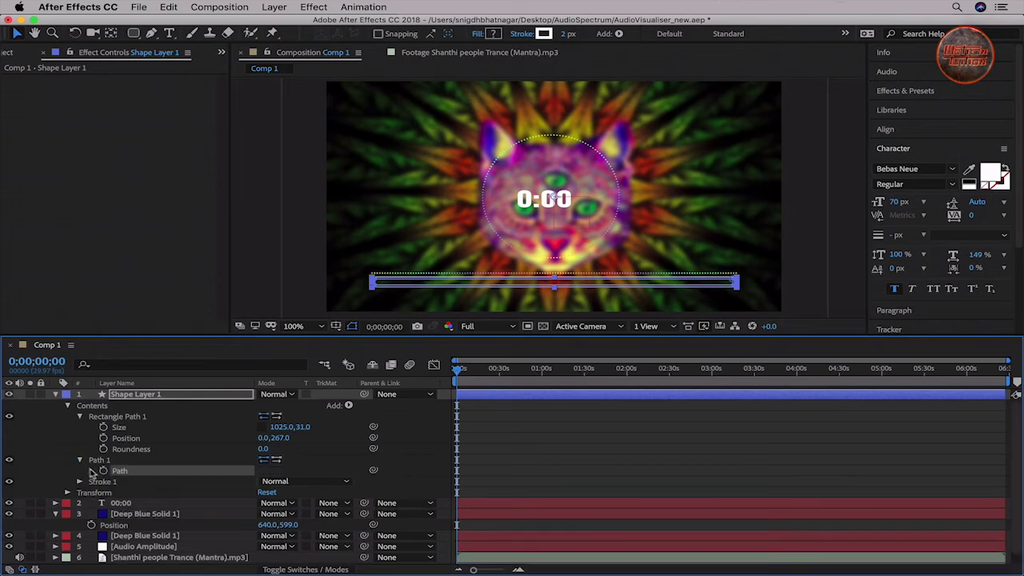
left_click(103, 470)
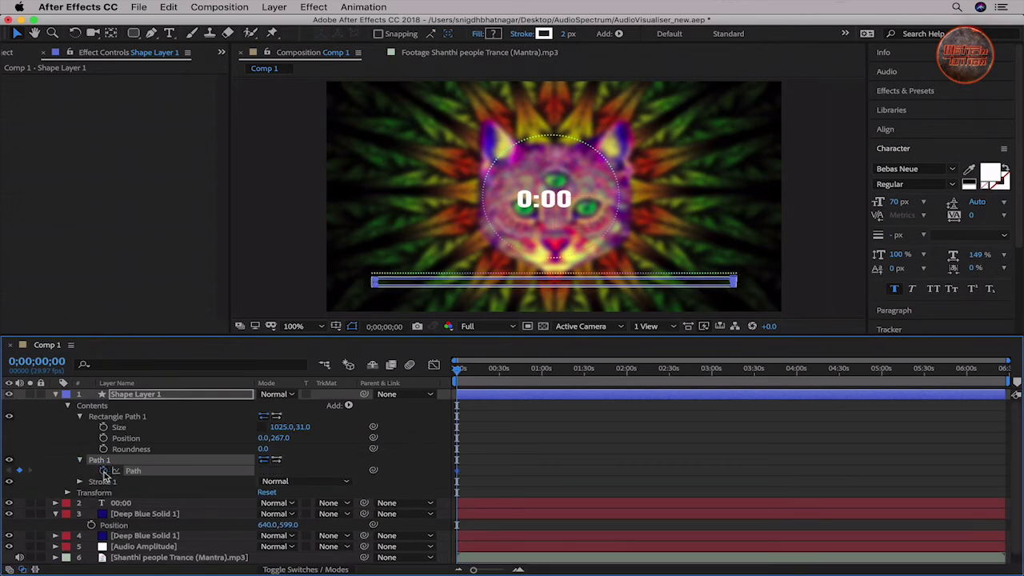
left_click(904, 475)
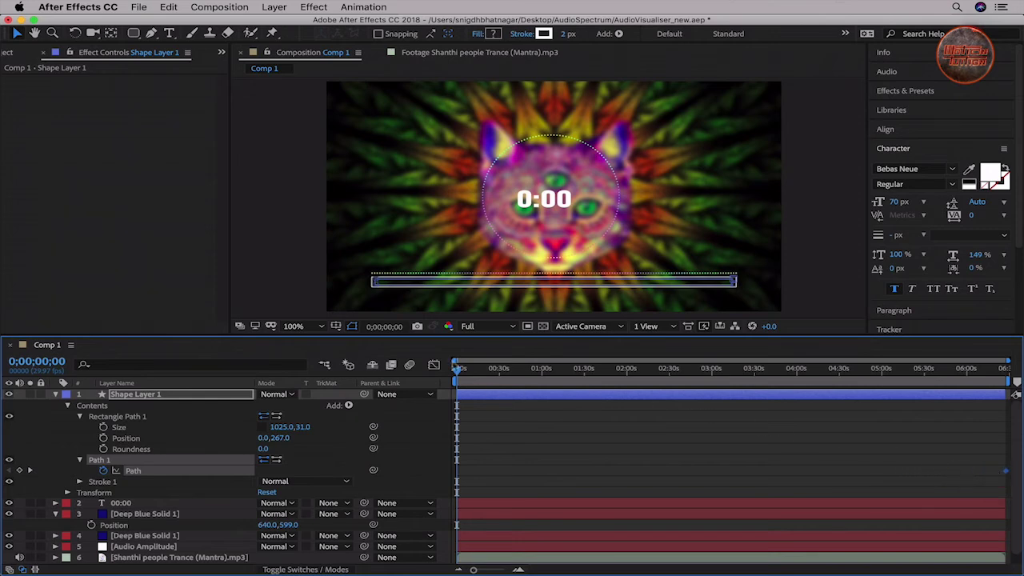
Set the straight Audio Spectrum's Hue Interpolation to 0x+0.0° and change its color to white
left_click(144, 513)
key("space")
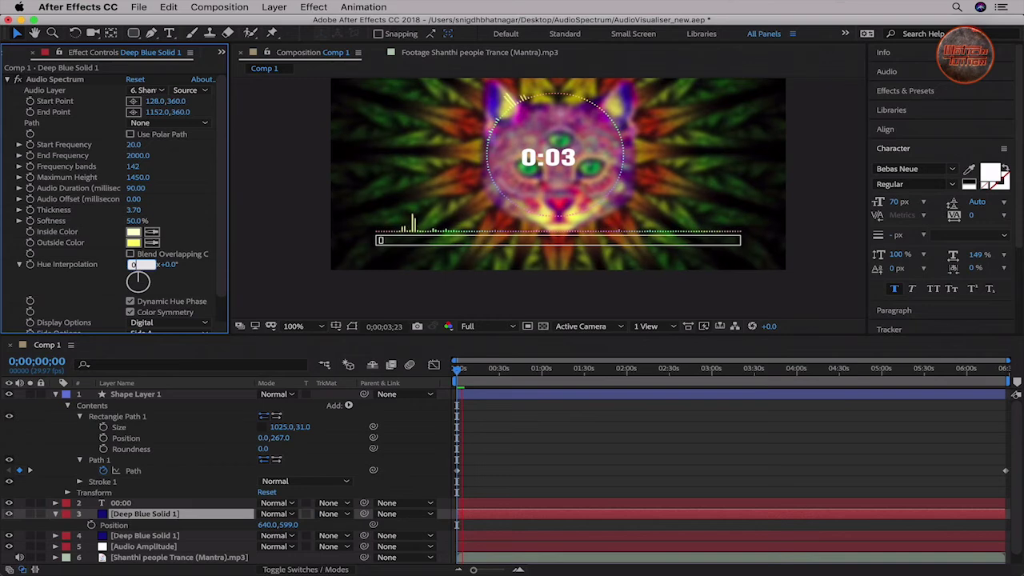
left_click(54, 79)
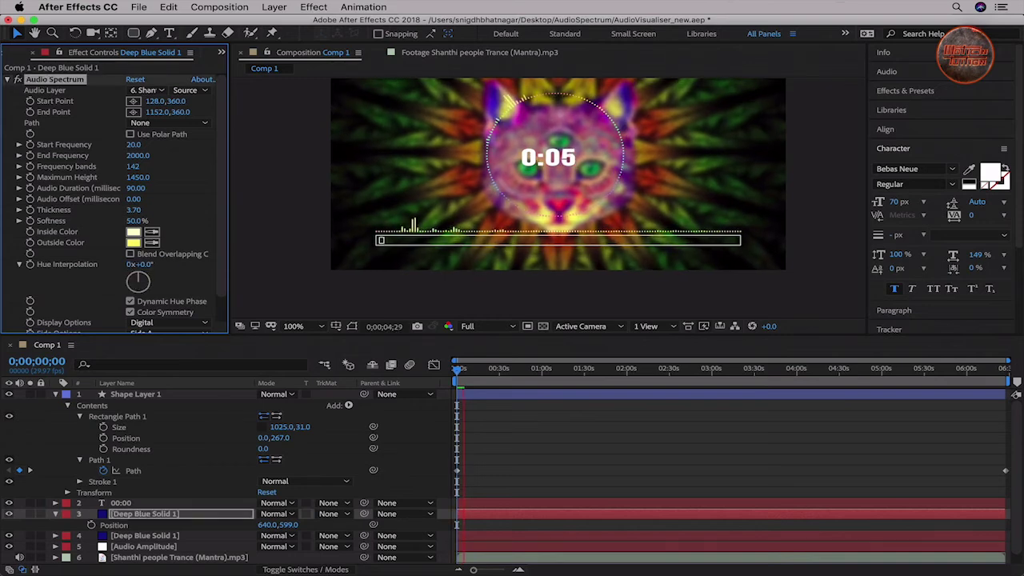
key("space")
left_click(133, 231)
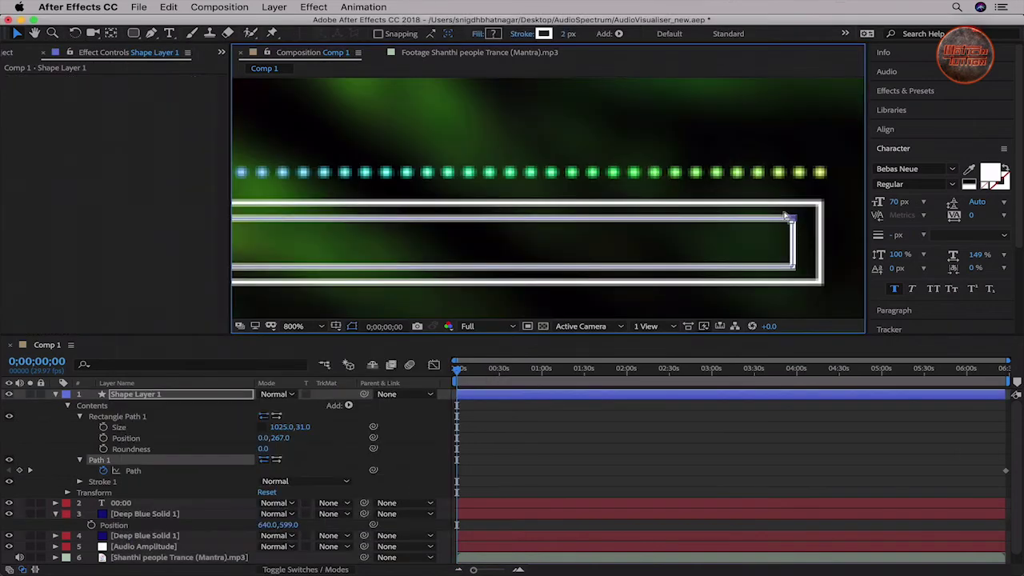
Move the right-end points of Path 1 to the bar's left end at 0;00;00;00
left_click(793, 266)
scroll(796, 268, "down", 2)
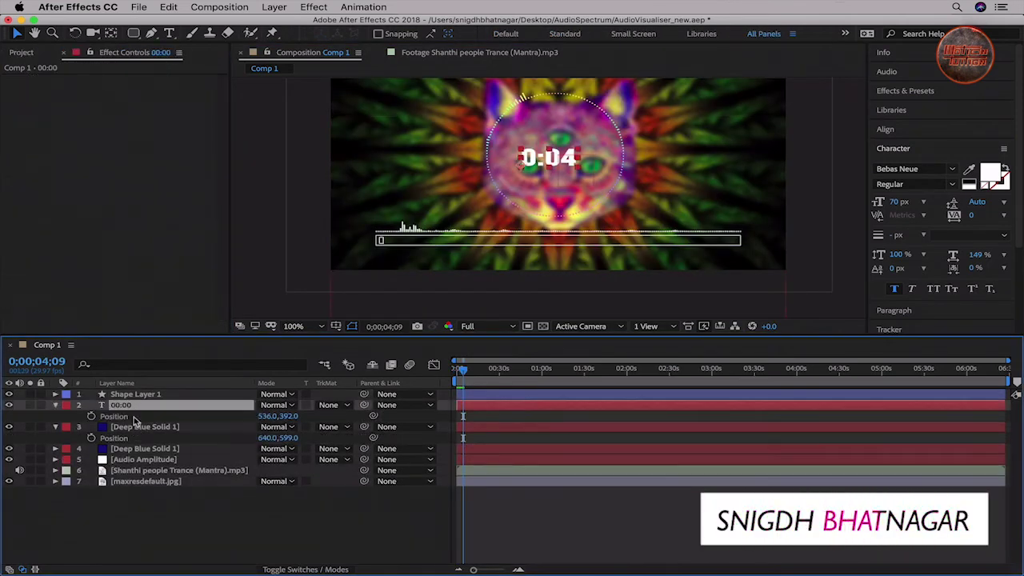
Place the timer text under the progress bar, keyframe its Position from the bar's start to its end, and preview the animation
left_click_drag(269, 416, 279, 416)
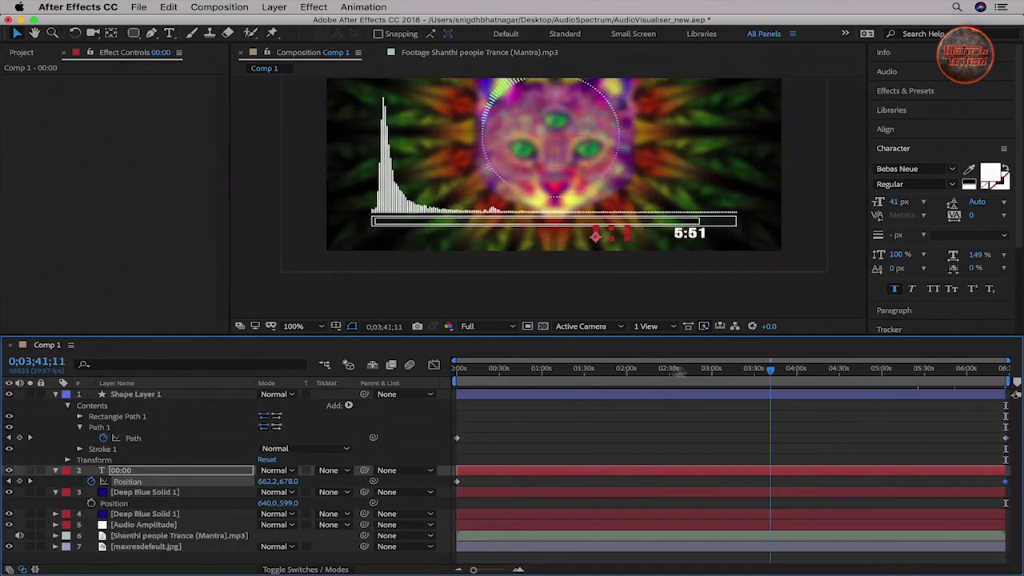
key("Home")
key("space")
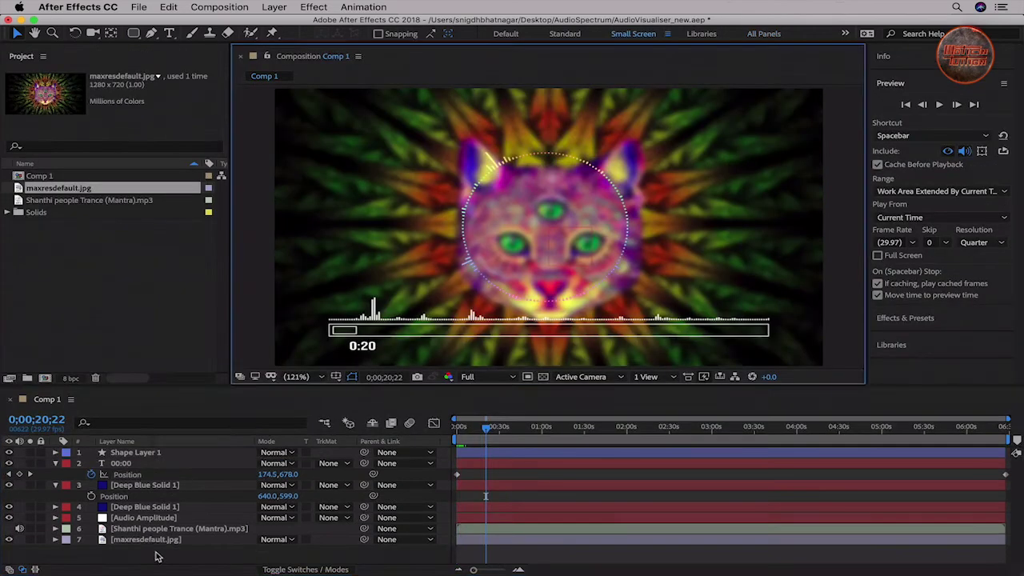
Add a new shape layer with a triangle and set its fill color to white (FFFFFF)
right_click(156, 429)
mouse_move(181, 435)
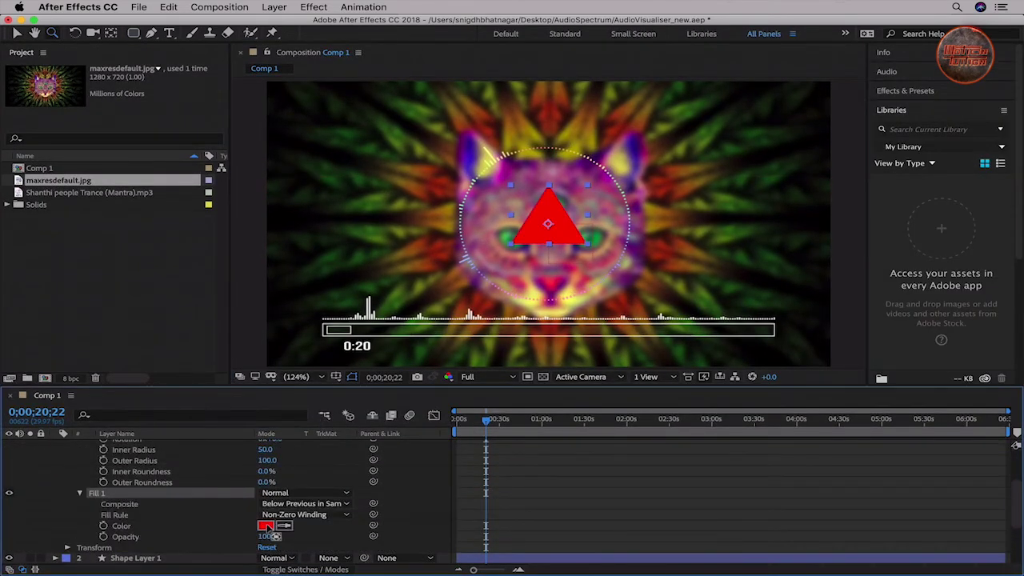
left_click(268, 524)
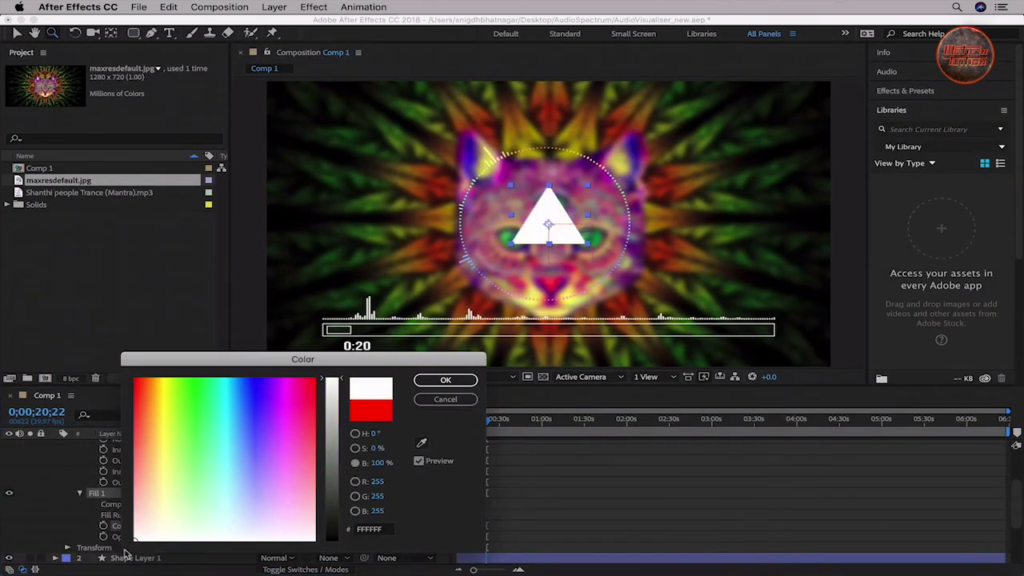
key("Return")
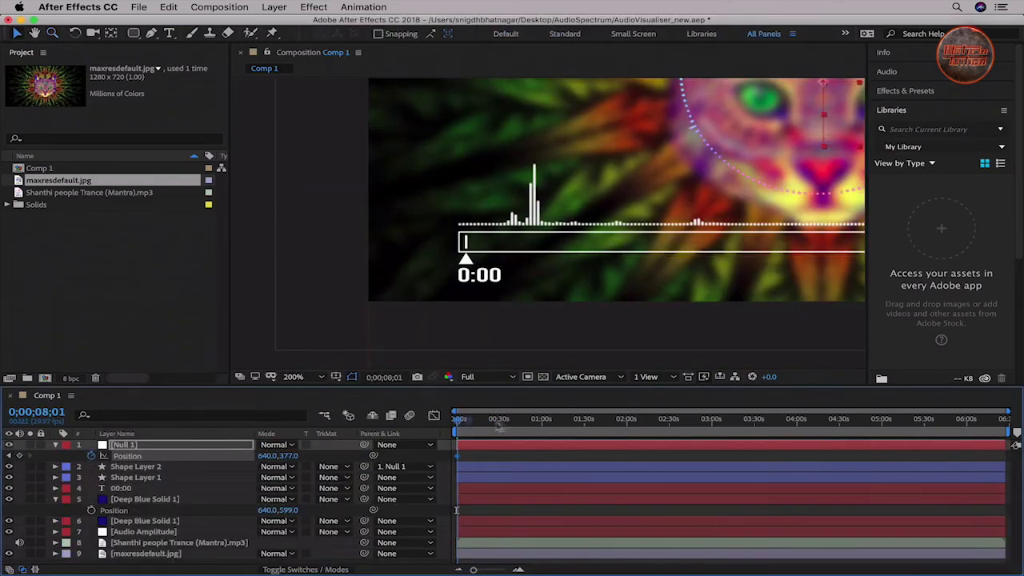
Keyframe Null 1's Position at the end of the composition, moving the parented triangle to the progress bar's right end
left_click_drag(456, 508, 1005, 509)
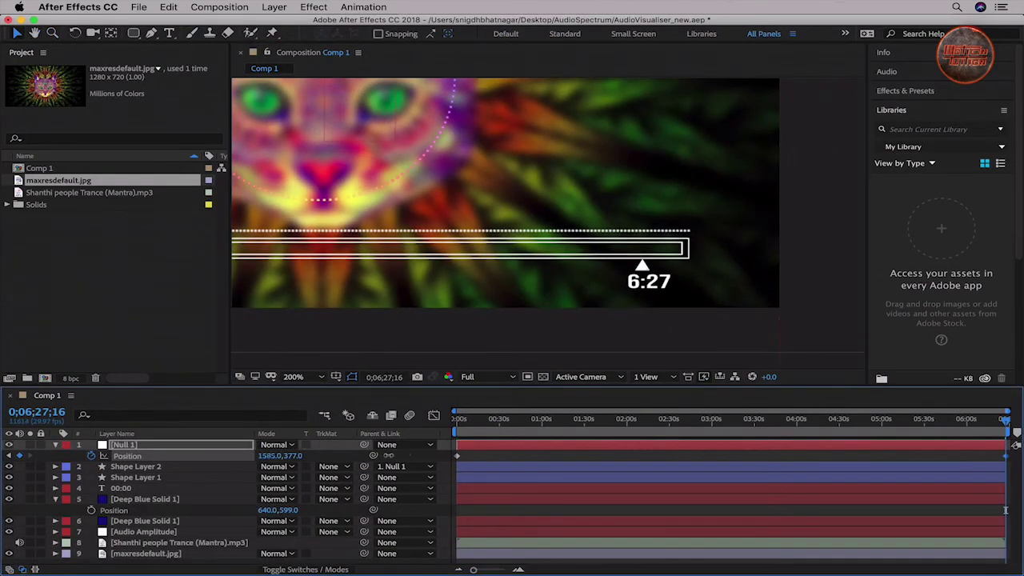
left_click_drag(389, 455, 430, 454)
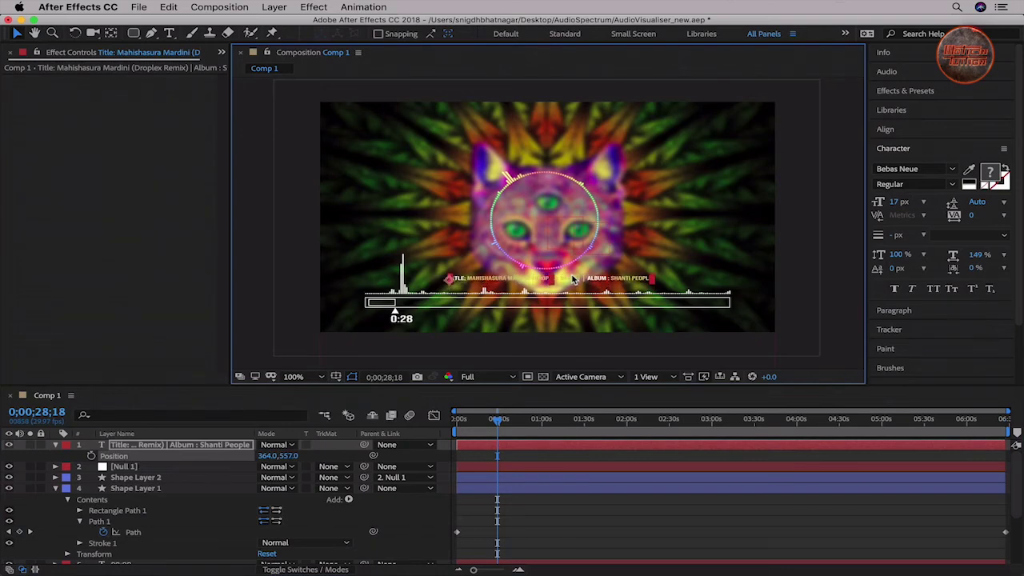
Move the title and album text into the progress bar with a vertical Position of 635 and enlarge its font size slightly
type("635")
key("Return")
left_click_drag(897, 203, 900, 205)
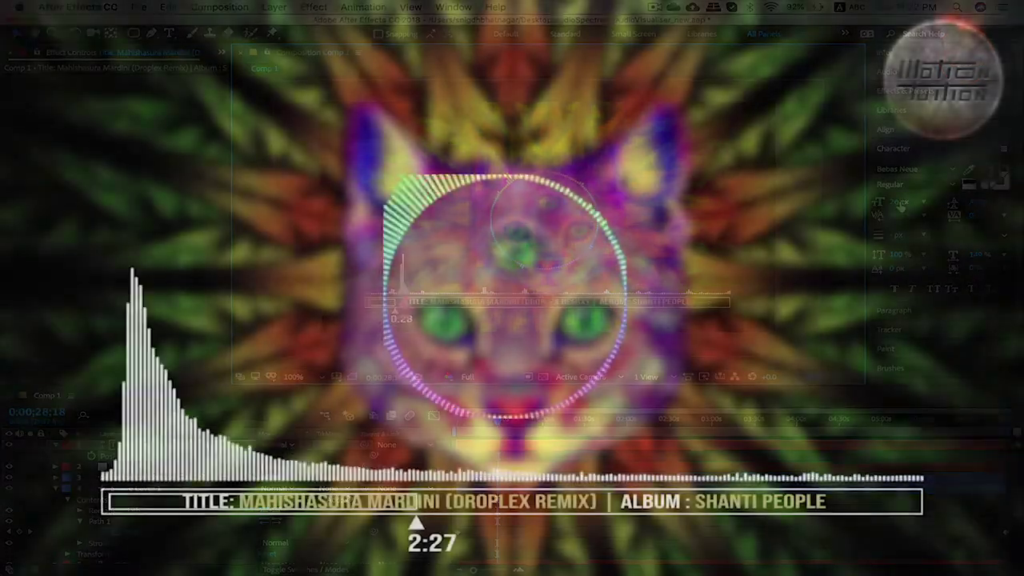